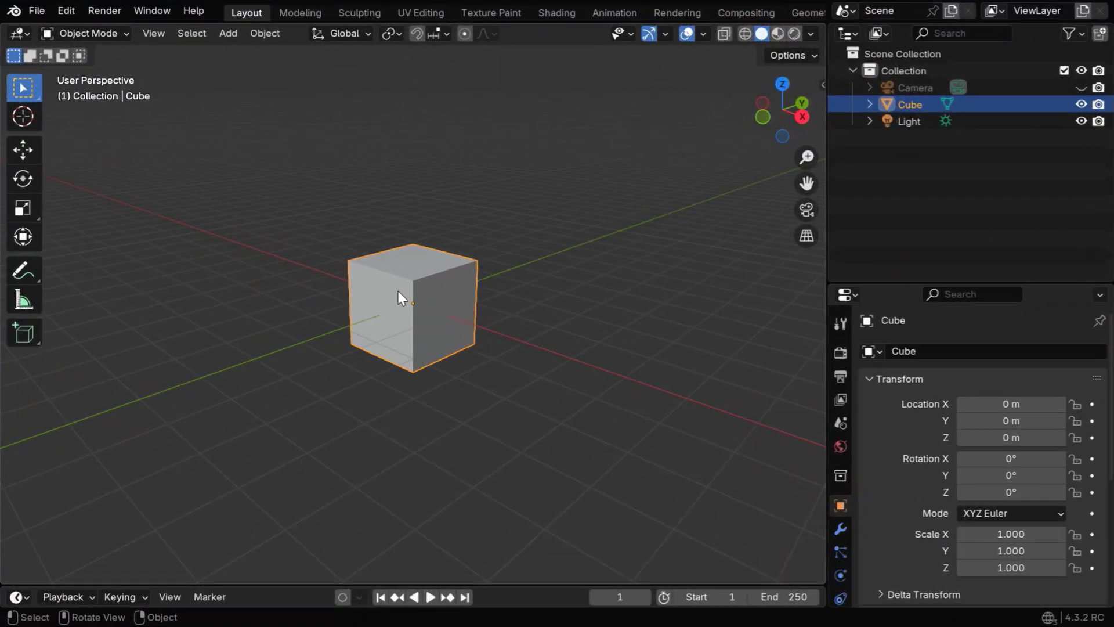
Delete the default cube and import Einstein.png as an image plane
{"action": "key", "text": "x"}
{"action": "left_click", "coordinate": [382, 291]}
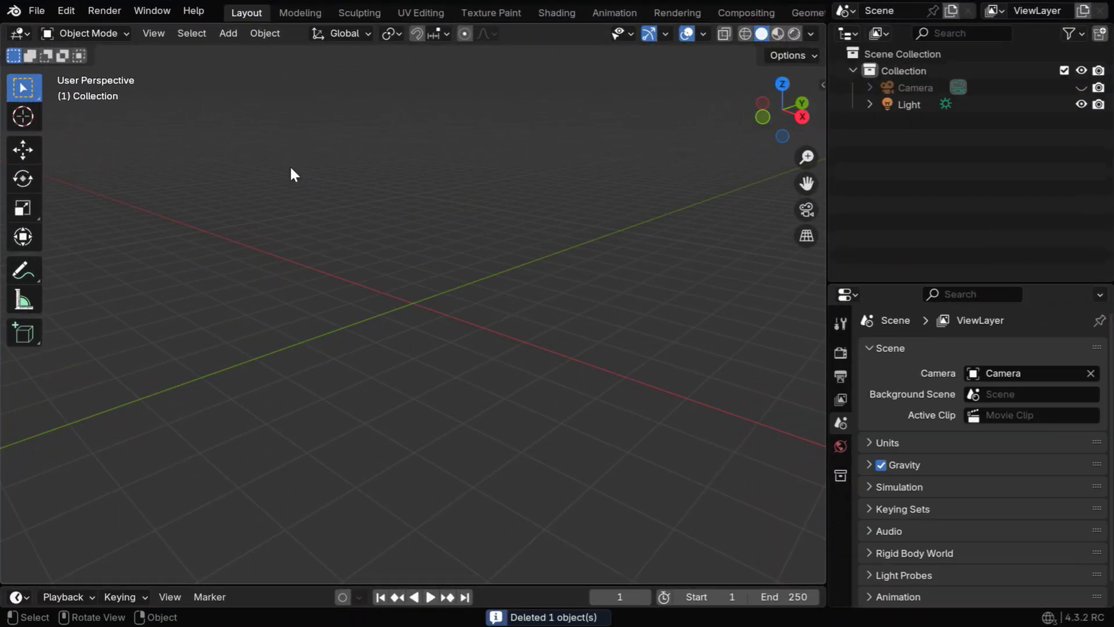
{"action": "left_click", "coordinate": [220, 33]}
{"action": "mouse_move", "coordinate": [278, 233]}
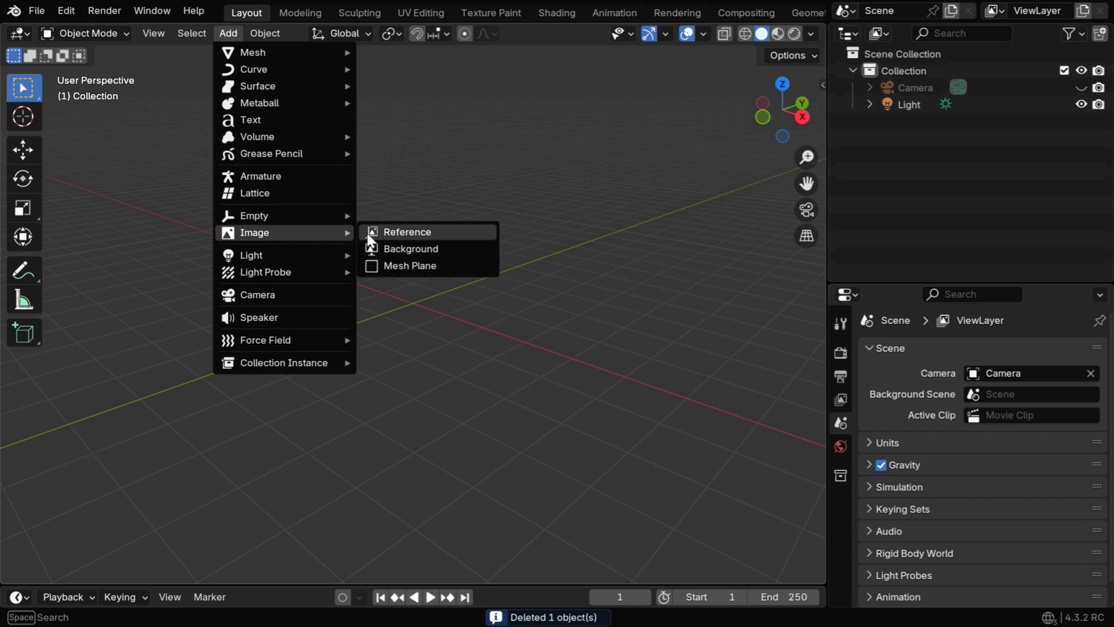
{"action": "left_click", "coordinate": [398, 265]}
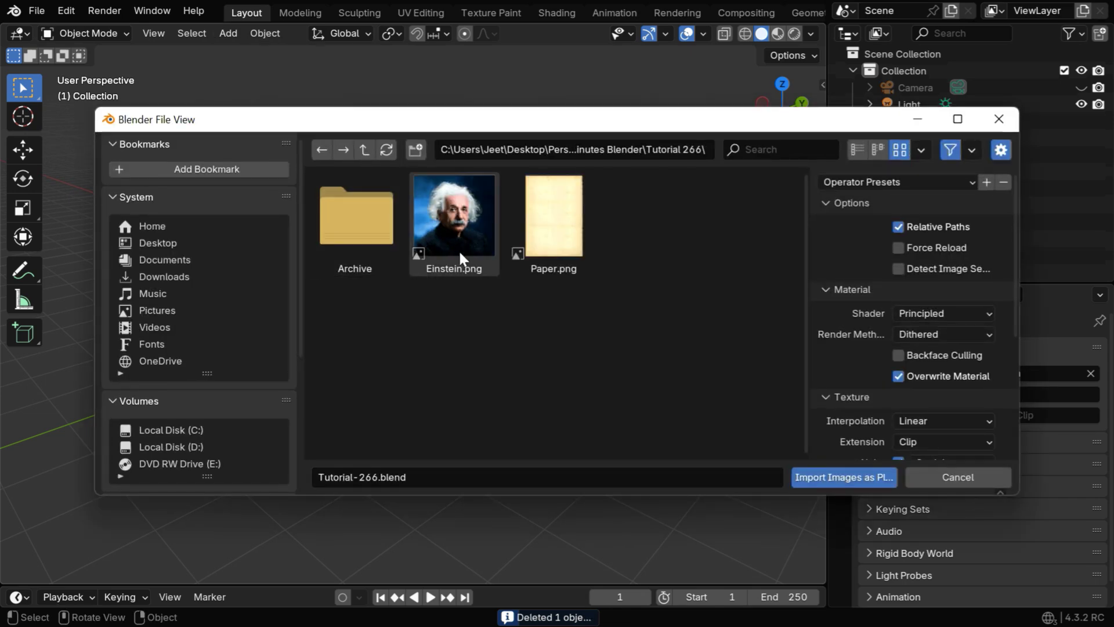
{"action": "left_click", "coordinate": [460, 252]}
{"action": "left_click", "coordinate": [827, 479]}
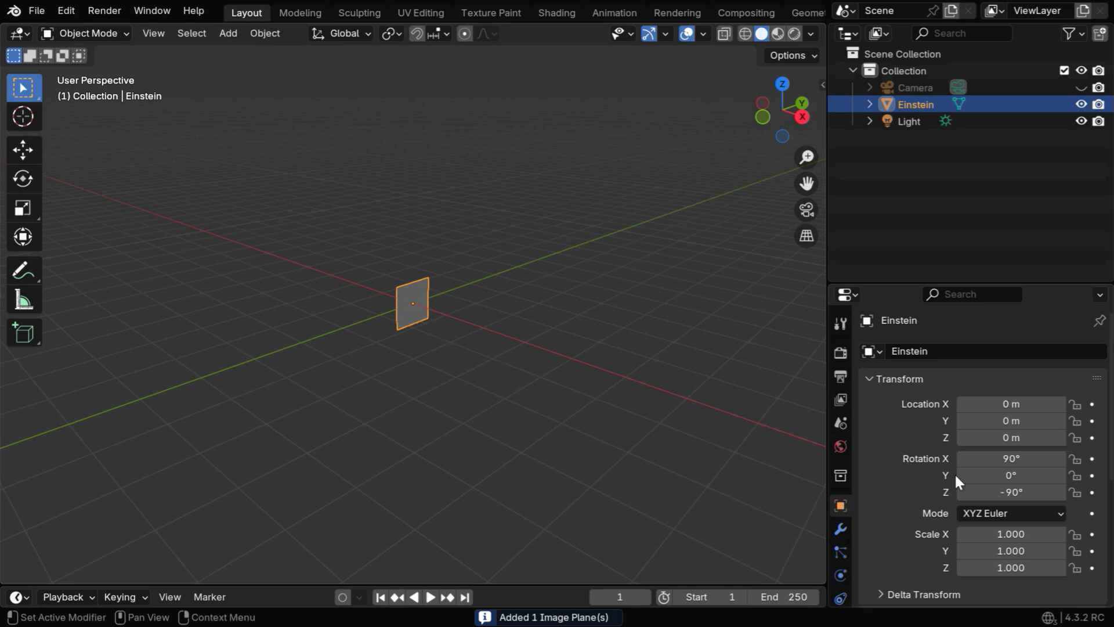
Set the Einstein plane's X, Y and Z rotation all to 0
{"action": "mouse_move", "coordinate": [1027, 459]}
{"action": "left_mouse_down"}
{"action": "mouse_move", "coordinate": [1027, 492]}
{"action": "mouse_move", "coordinate": [1029, 459]}
{"action": "left_mouse_up"}
{"action": "type", "text": "0"}
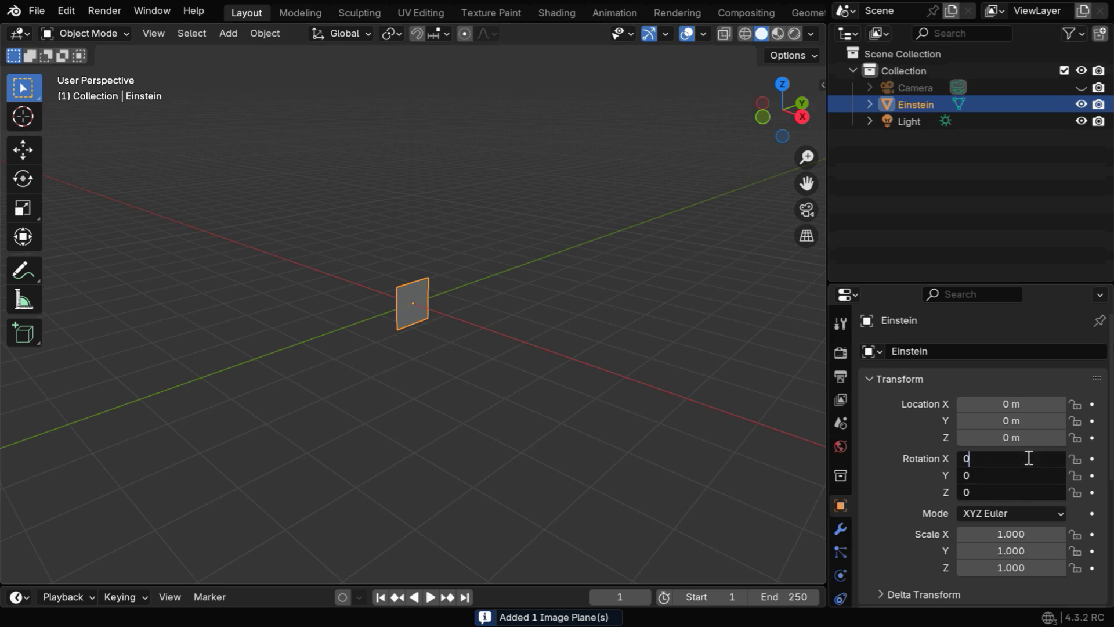
{"action": "key", "text": "Return"}
Switch the viewport to Material Preview and zoom in on the flat Einstein plane
{"action": "middle_click_drag", "start_coordinate": [398, 390], "coordinate": [536, 315]}
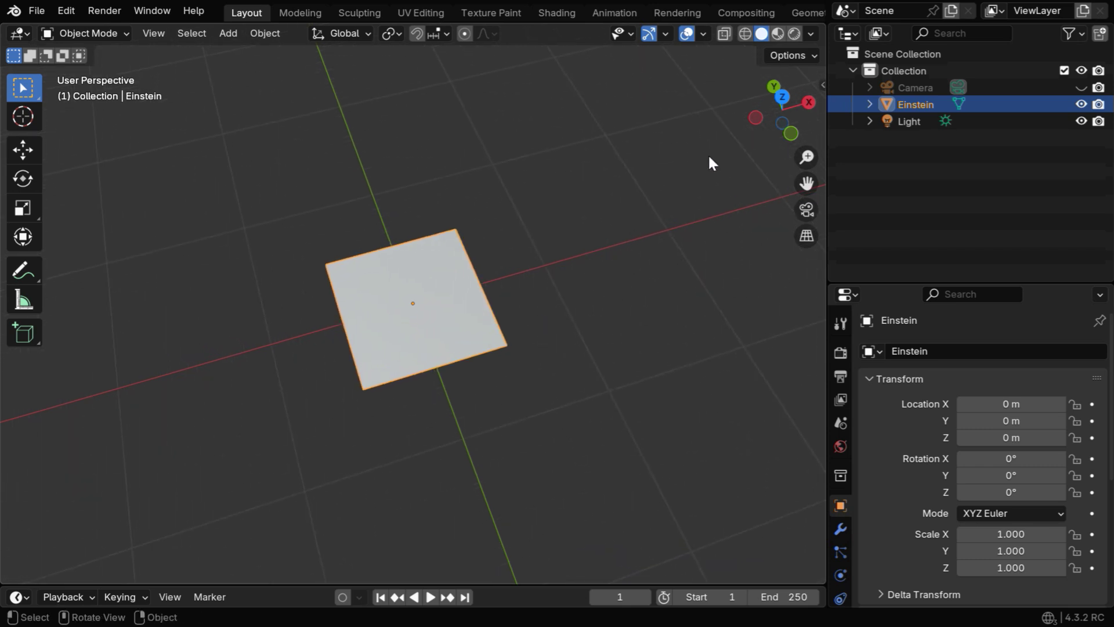
{"action": "left_click", "coordinate": [794, 32]}
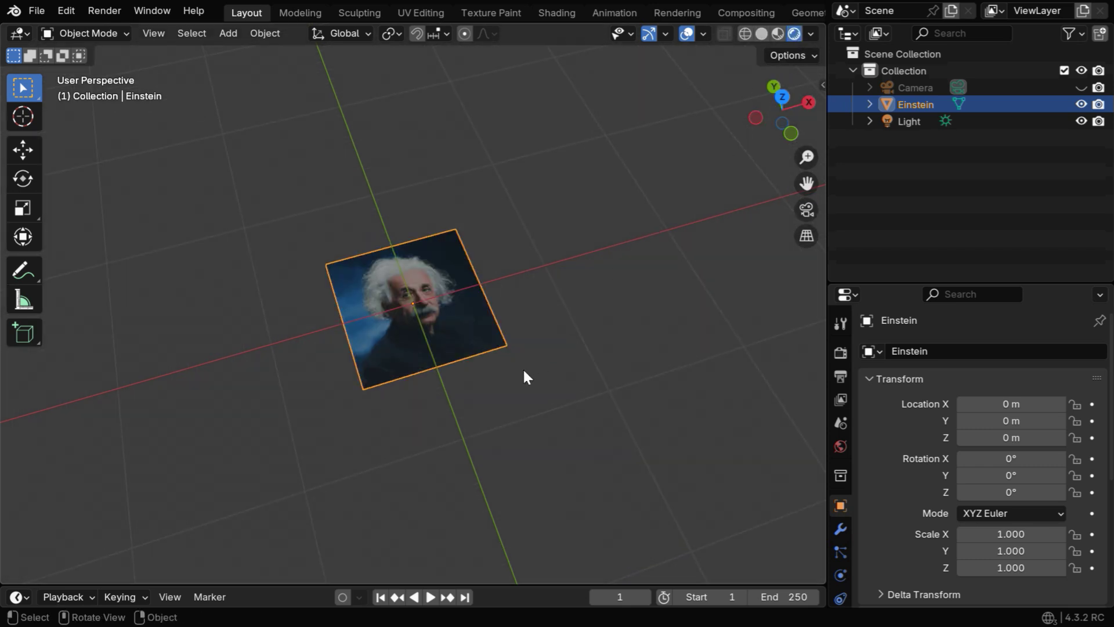
{"action": "middle_click_drag", "start_coordinate": [470, 361], "coordinate": [475, 388]}
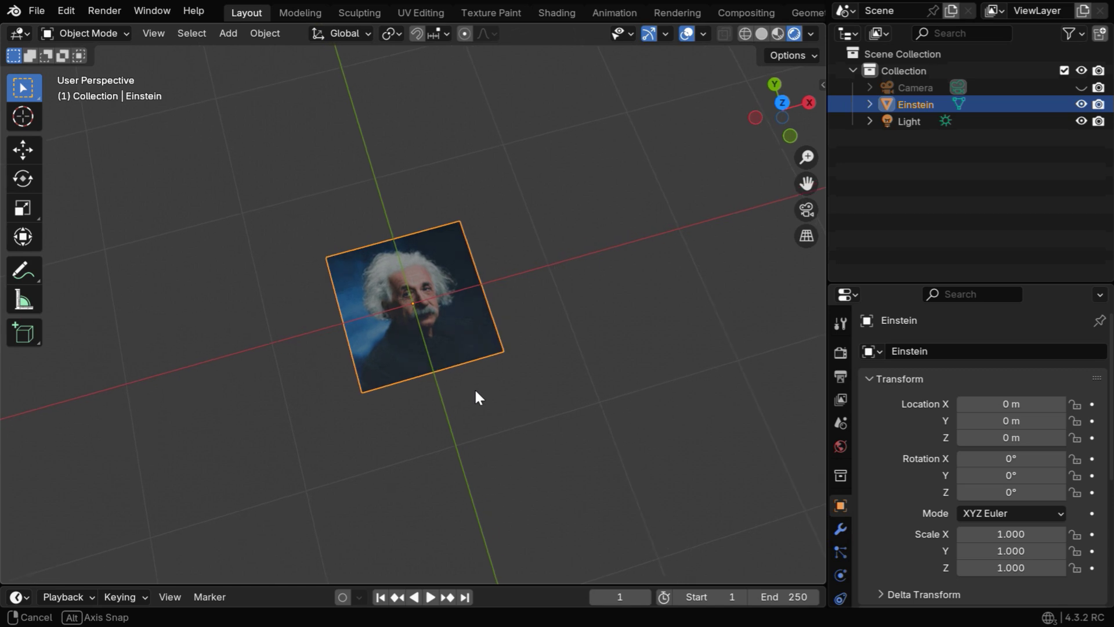
{"action": "middle_click_drag", "start_coordinate": [512, 495], "coordinate": [493, 369], "text": "ctrl"}
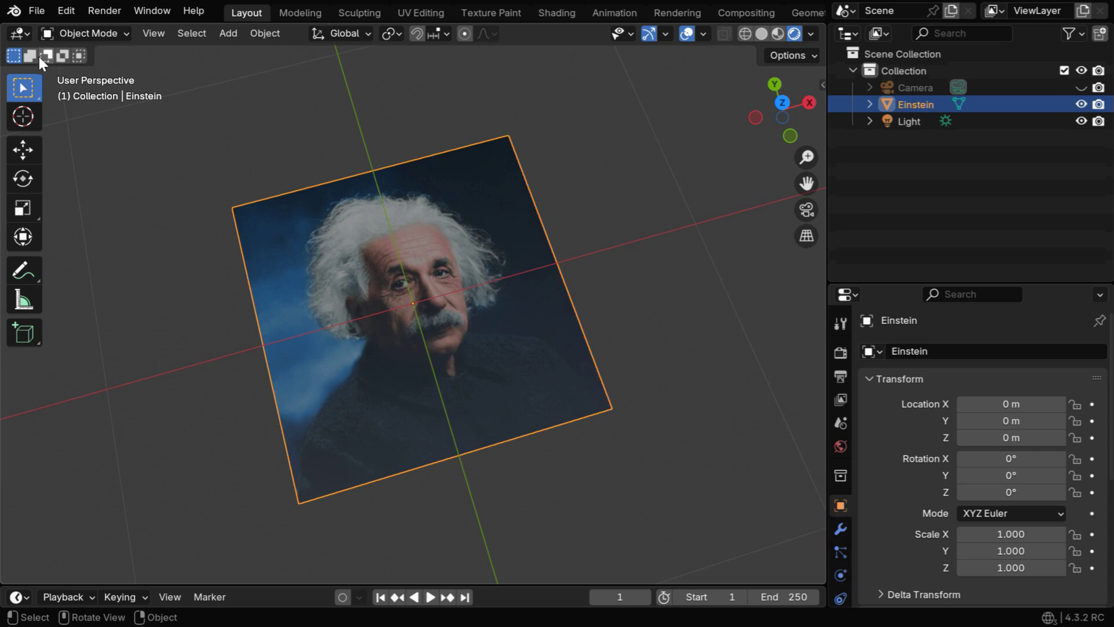
{"action": "left_click", "coordinate": [21, 33]}
Turn the main area into the Shader Editor showing the Einstein object's material nodes
{"action": "left_click", "coordinate": [57, 189]}
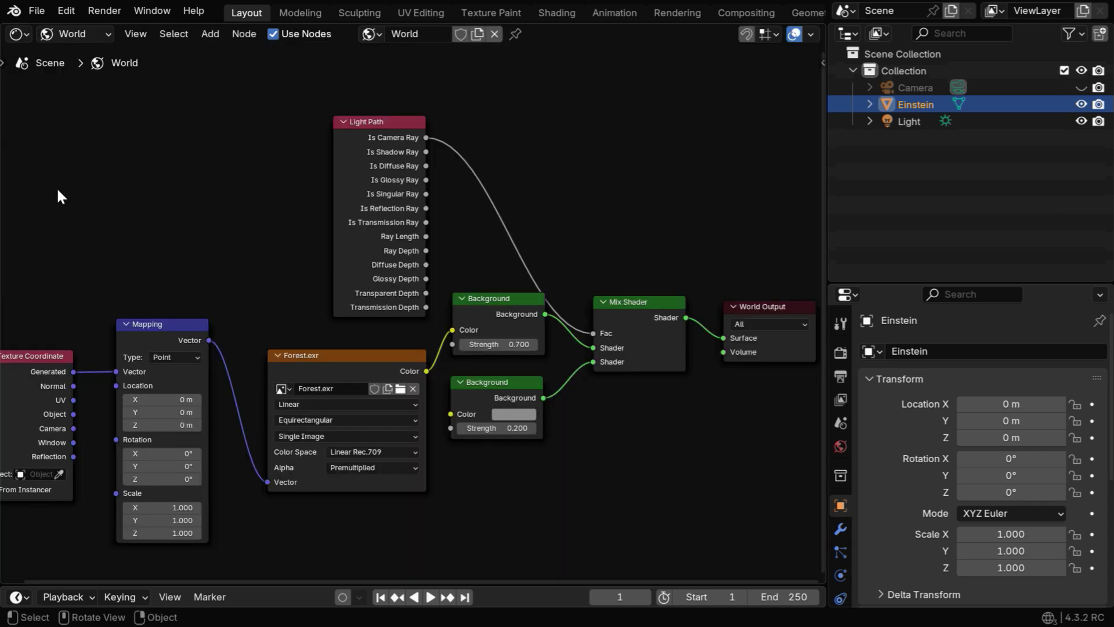
{"action": "left_click", "coordinate": [99, 36]}
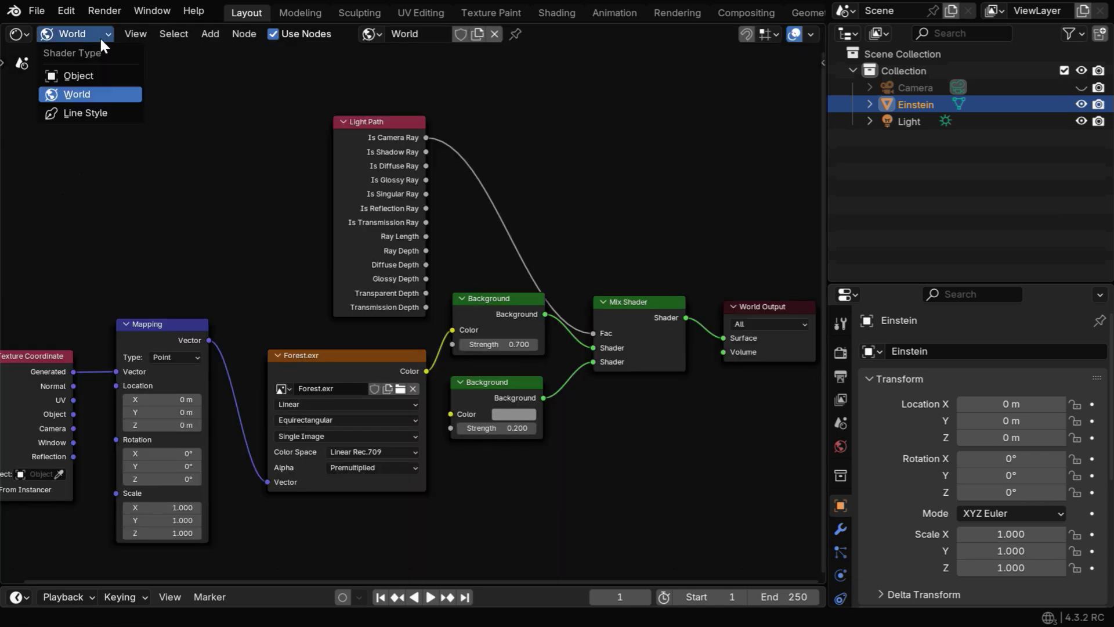
{"action": "left_click", "coordinate": [95, 78]}
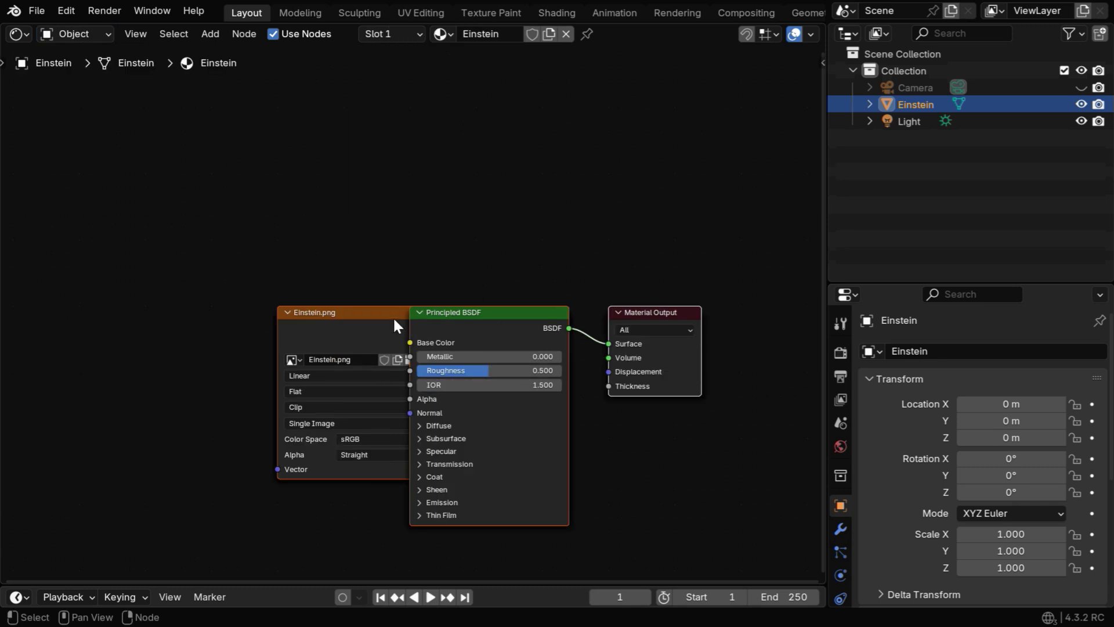
{"action": "left_click_drag", "start_coordinate": [377, 316], "coordinate": [122, 212]}
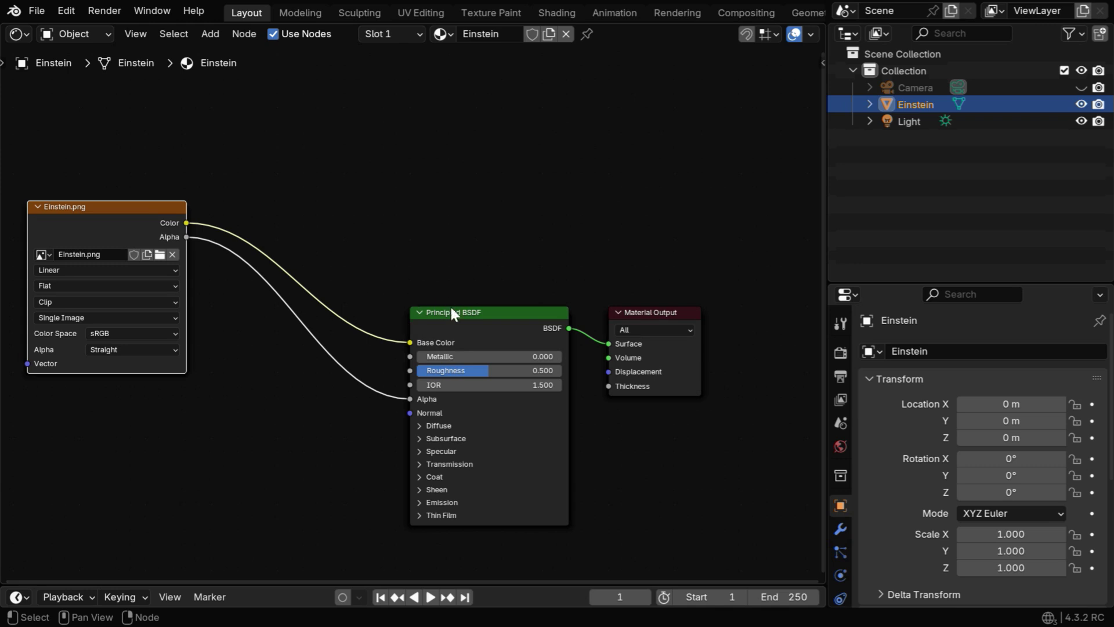
Add an Emission node, wire the image Color into it and Emission into Surface
{"action": "left_click", "coordinate": [210, 34]}
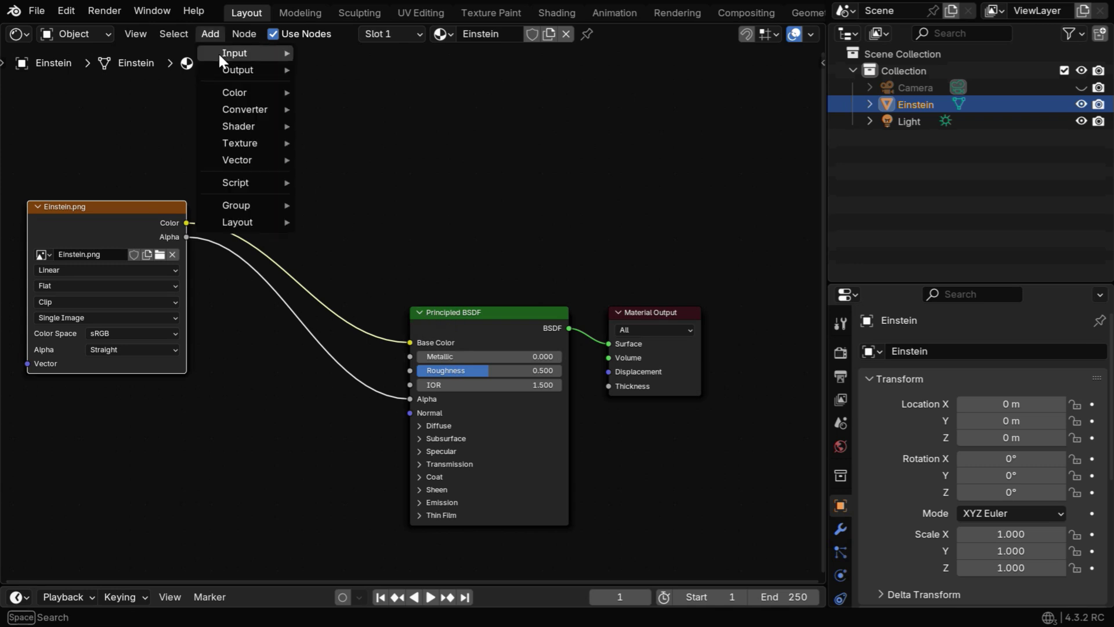
{"action": "mouse_move", "coordinate": [242, 124]}
{"action": "left_click", "coordinate": [355, 175]}
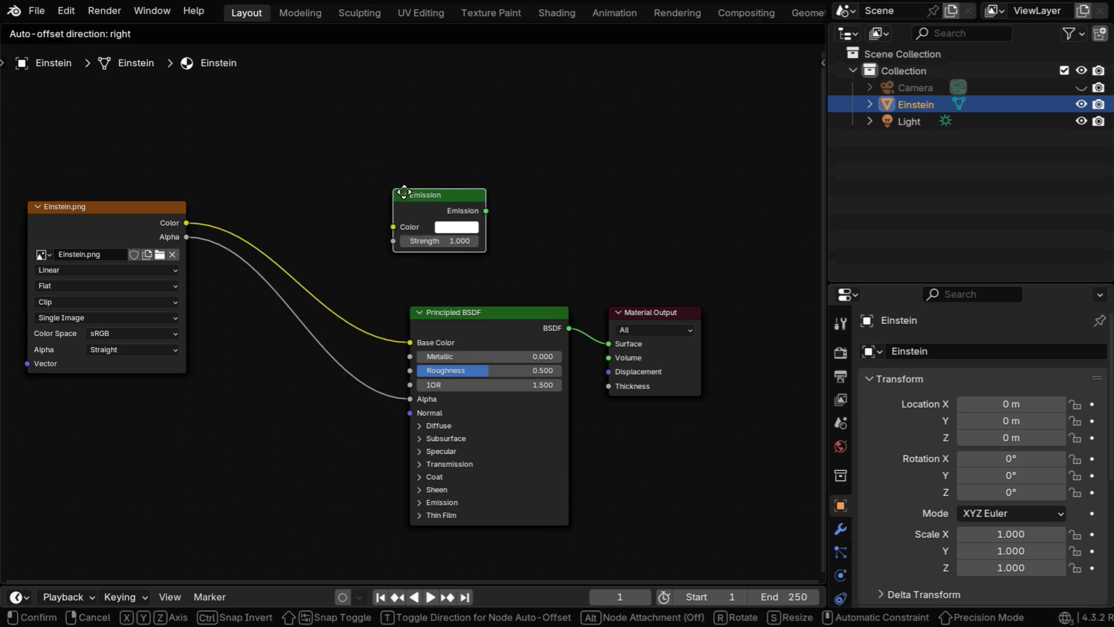
{"action": "left_click", "coordinate": [426, 198]}
{"action": "right_click_drag", "start_coordinate": [334, 293], "coordinate": [291, 344], "text": "ctrl"}
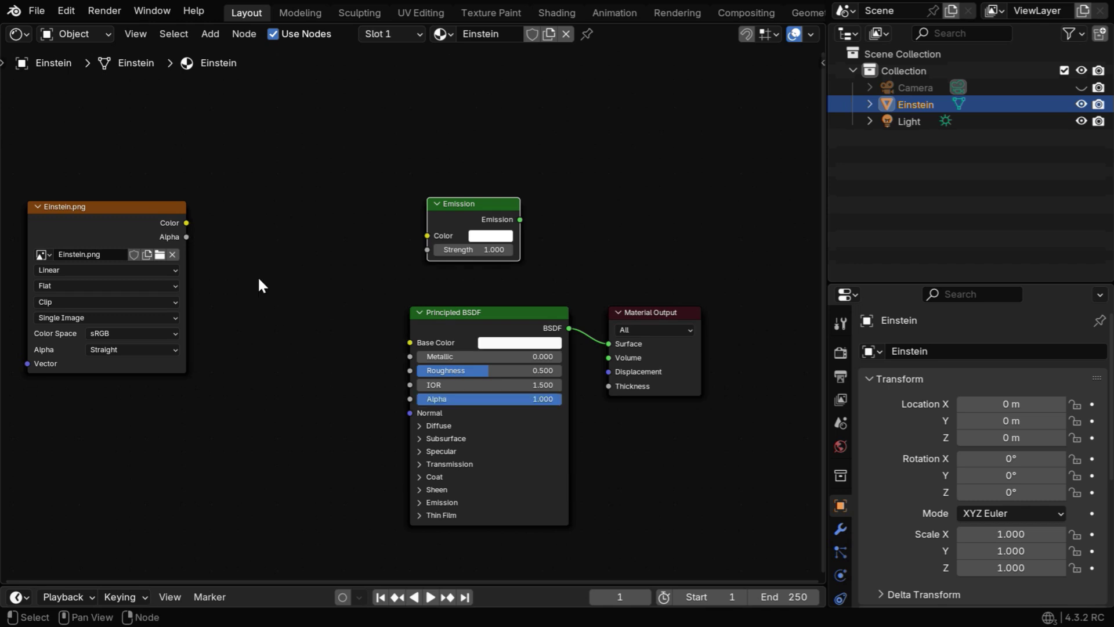
{"action": "left_click_drag", "start_coordinate": [193, 221], "coordinate": [427, 235]}
{"action": "left_click_drag", "start_coordinate": [521, 220], "coordinate": [608, 343]}
{"action": "left_click_drag", "start_coordinate": [656, 312], "coordinate": [781, 215]}
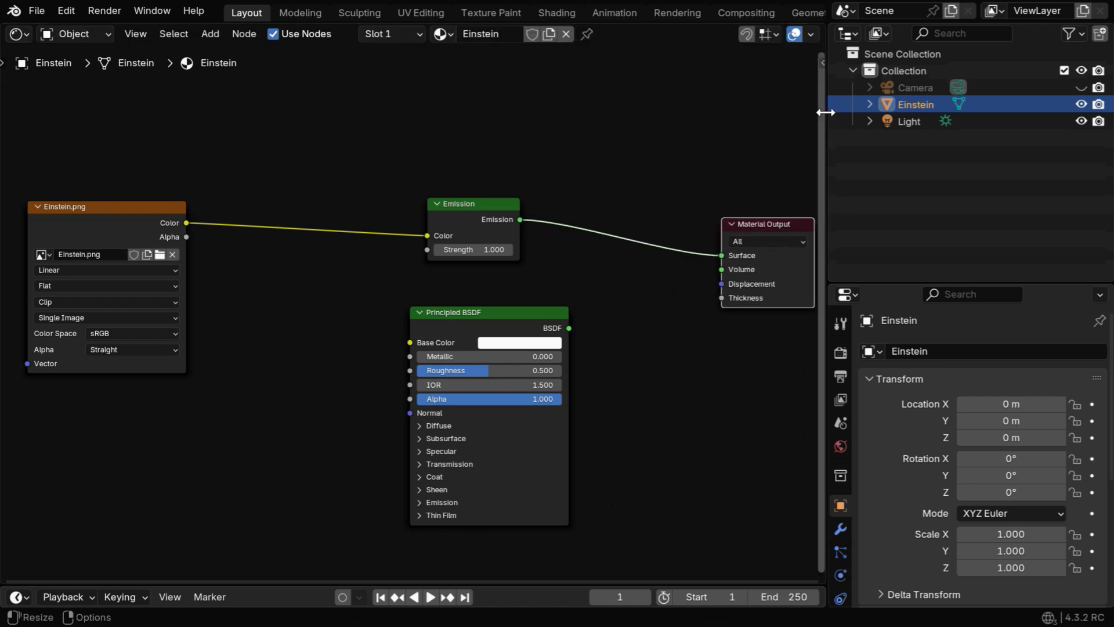
Make the outliner a 3D viewport in Material Preview, zoomed in on the Einstein plane
{"action": "left_click", "coordinate": [848, 33]}
{"action": "left_click", "coordinate": [333, 82]}
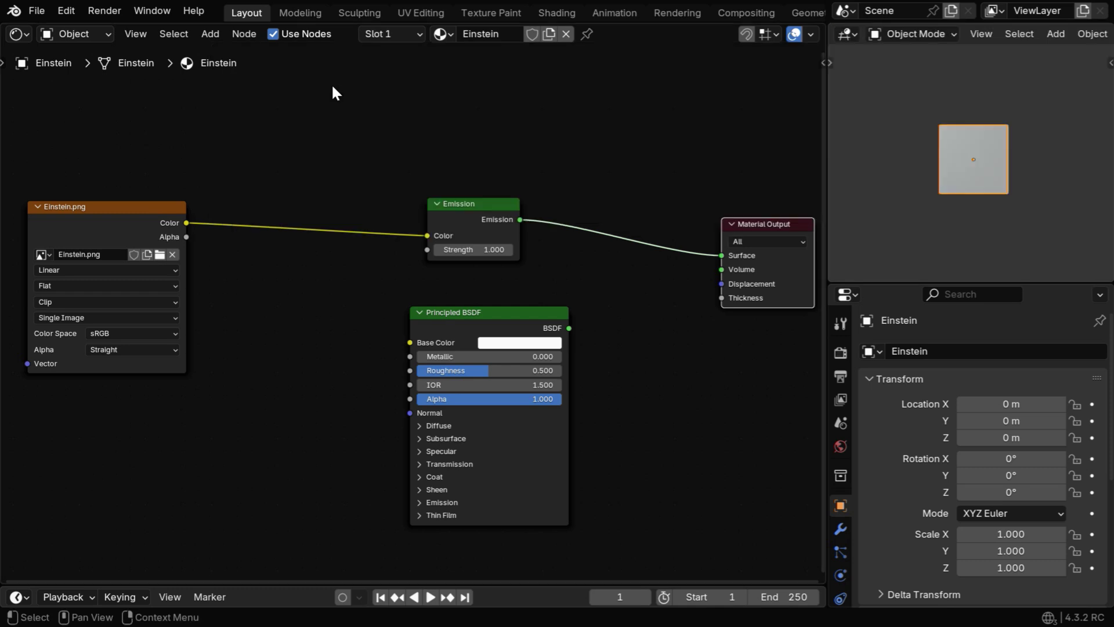
{"action": "key", "text": "z"}
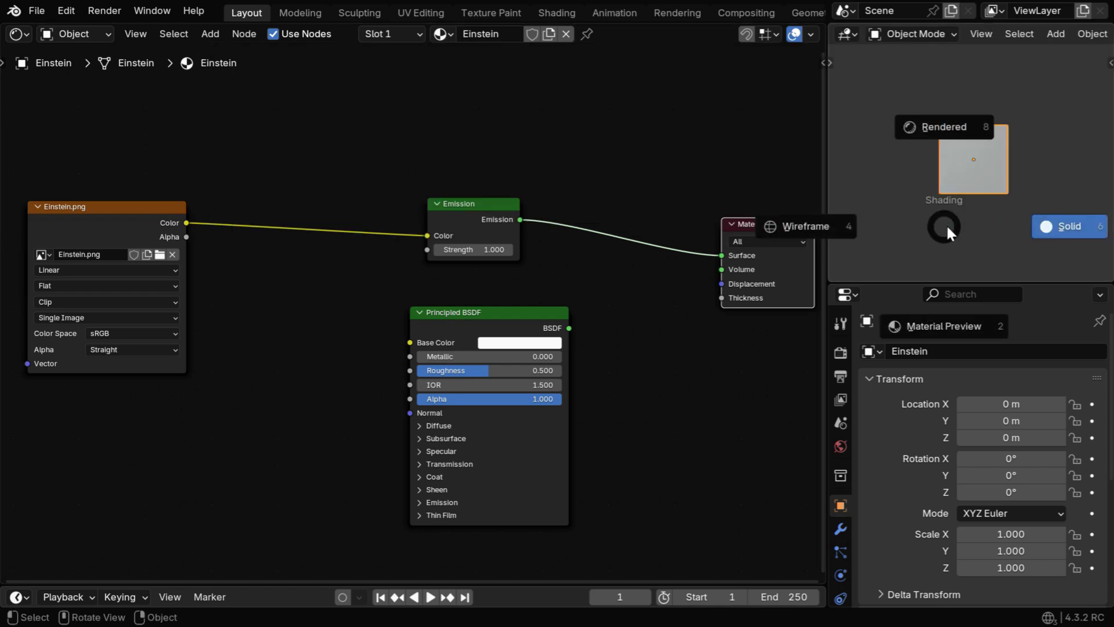
{"action": "key", "text": "KP_2"}
{"action": "middle_click_drag", "start_coordinate": [1027, 246], "coordinate": [1032, 192], "text": "ctrl"}
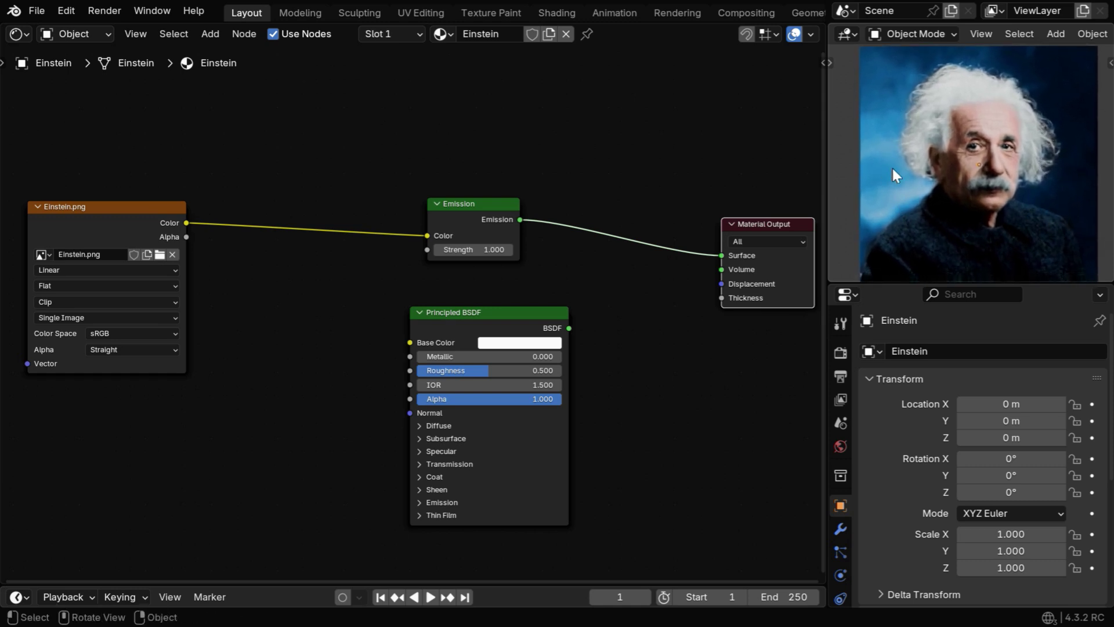
{"action": "left_click", "coordinate": [134, 214]}
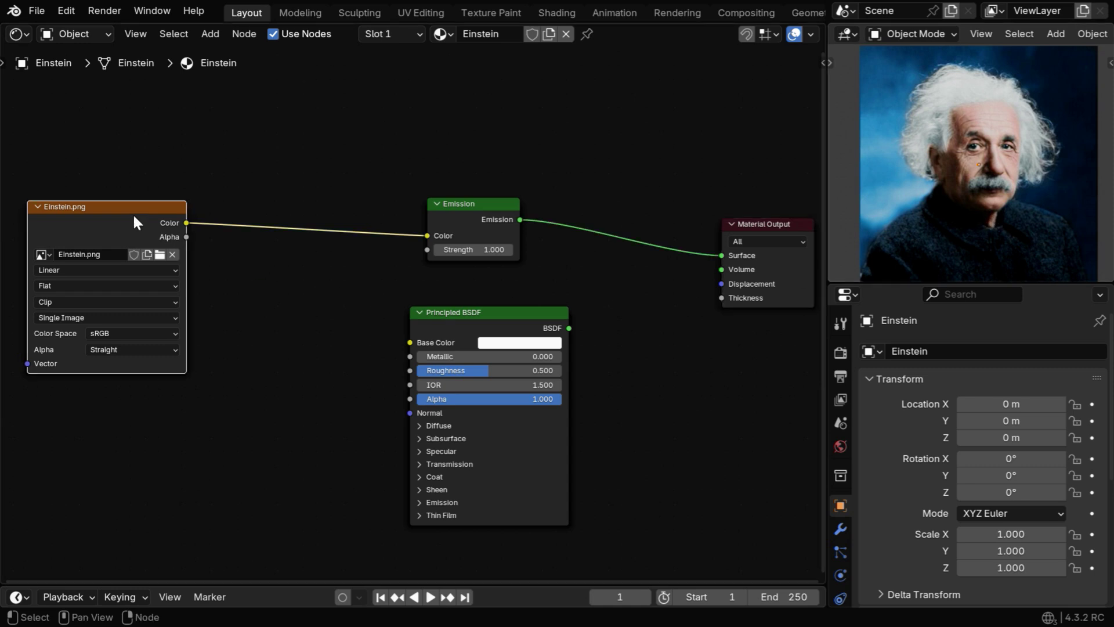
Duplicate the image node and load Paper.png into the copy
{"action": "key", "text": "shift+d"}
{"action": "left_click", "coordinate": [133, 405]}
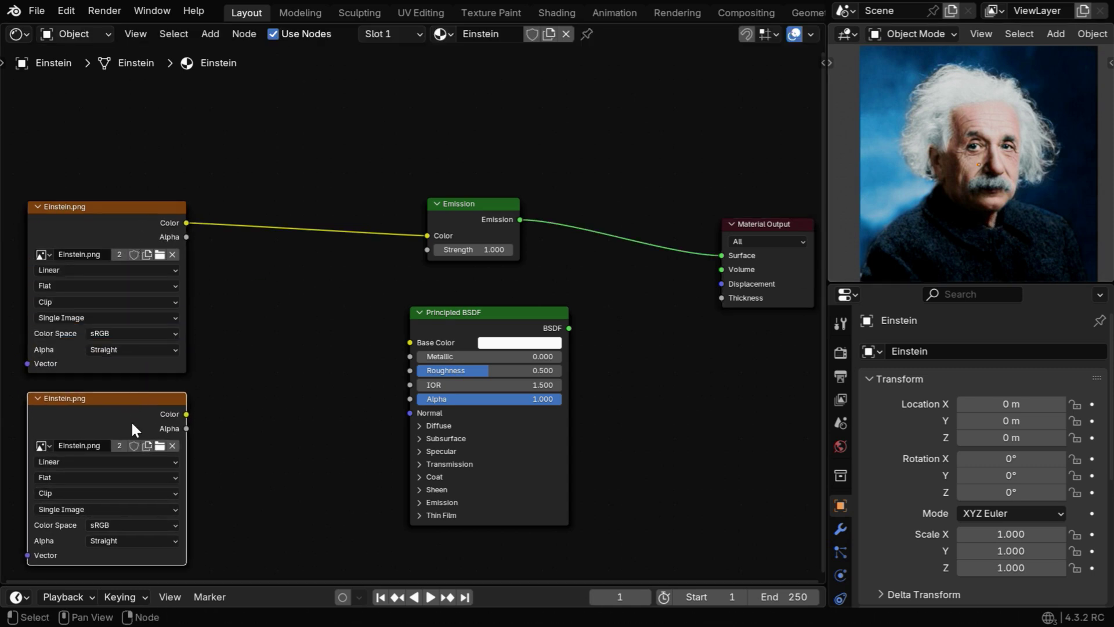
{"action": "left_click", "coordinate": [160, 447]}
{"action": "left_click", "coordinate": [544, 259]}
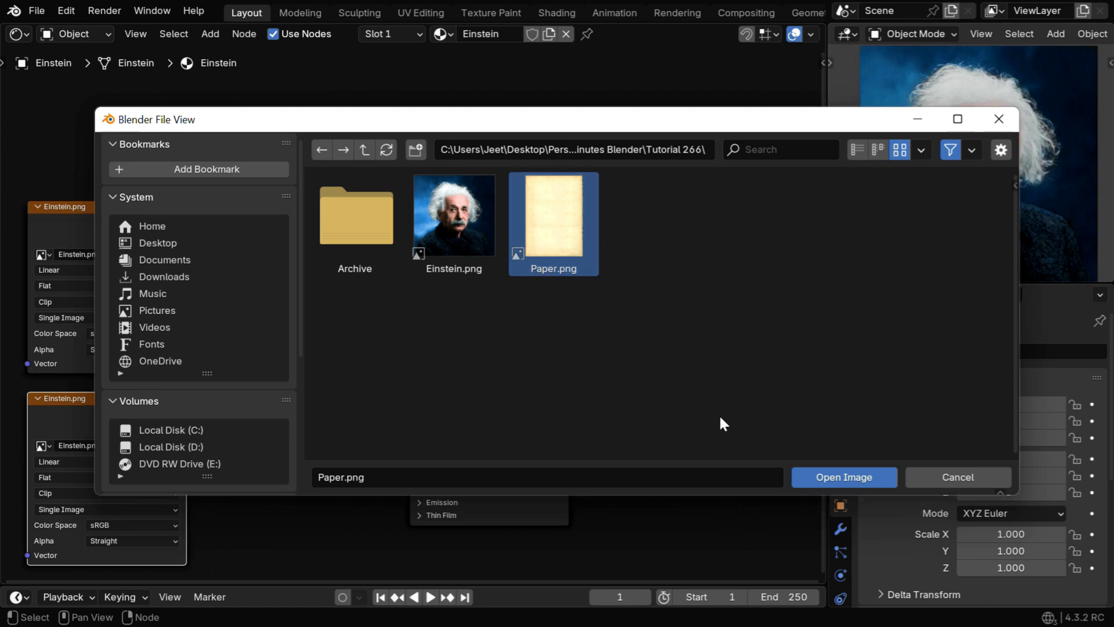
{"action": "left_click", "coordinate": [806, 475]}
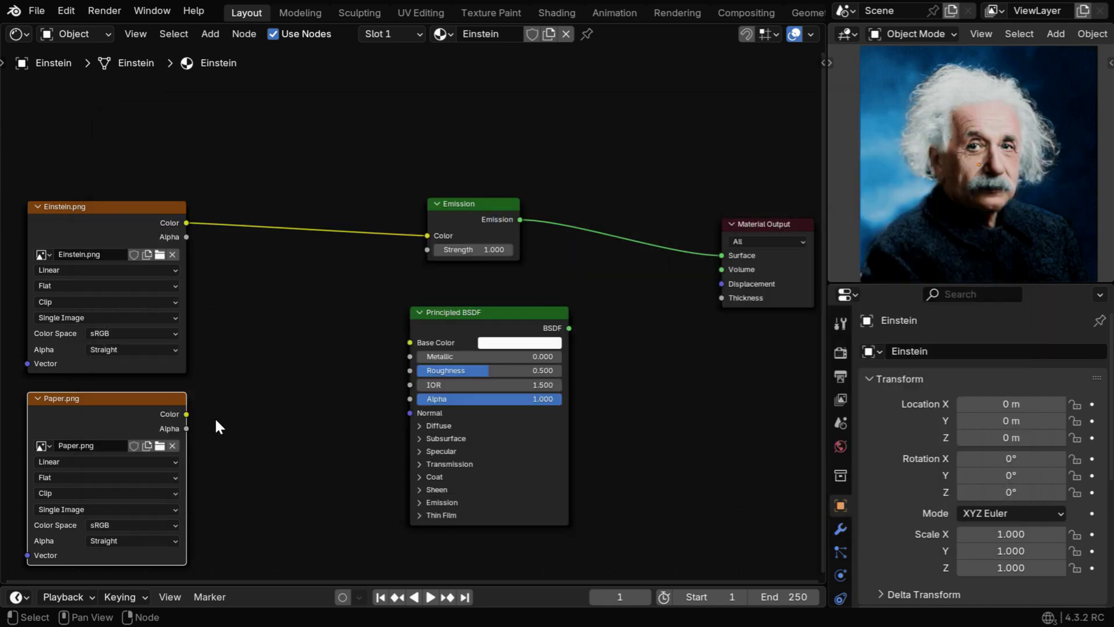
Connect Paper.png's Color to the Principled BSDF Base Color
{"action": "left_click_drag", "start_coordinate": [187, 414], "coordinate": [408, 344]}
{"action": "middle_click_drag", "start_coordinate": [662, 349], "coordinate": [564, 354]}
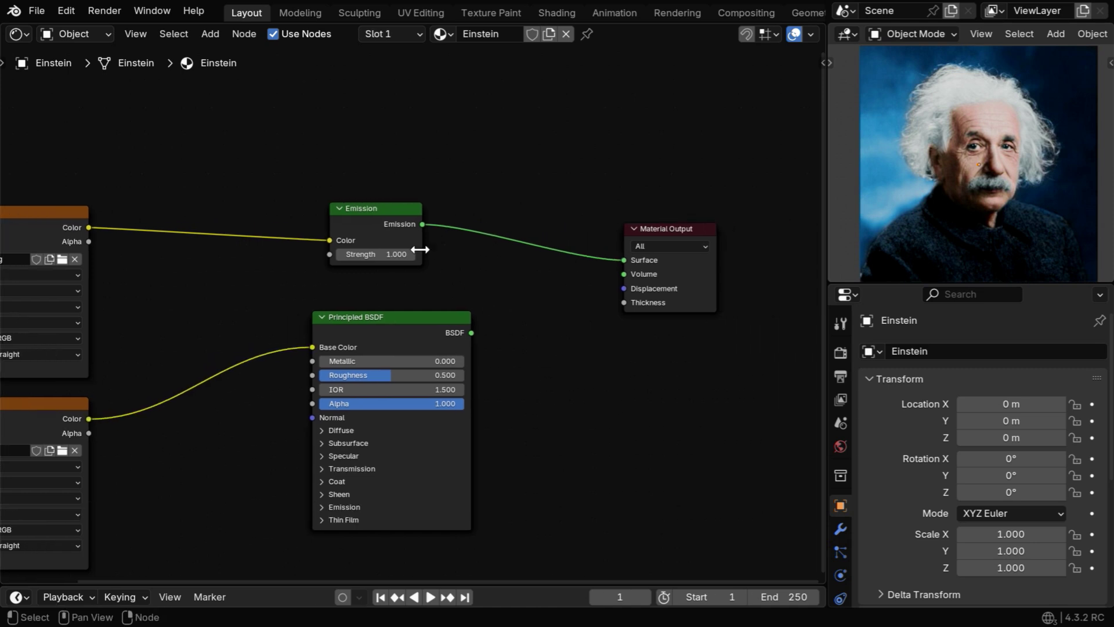
{"action": "left_click_drag", "start_coordinate": [424, 230], "coordinate": [552, 294]}
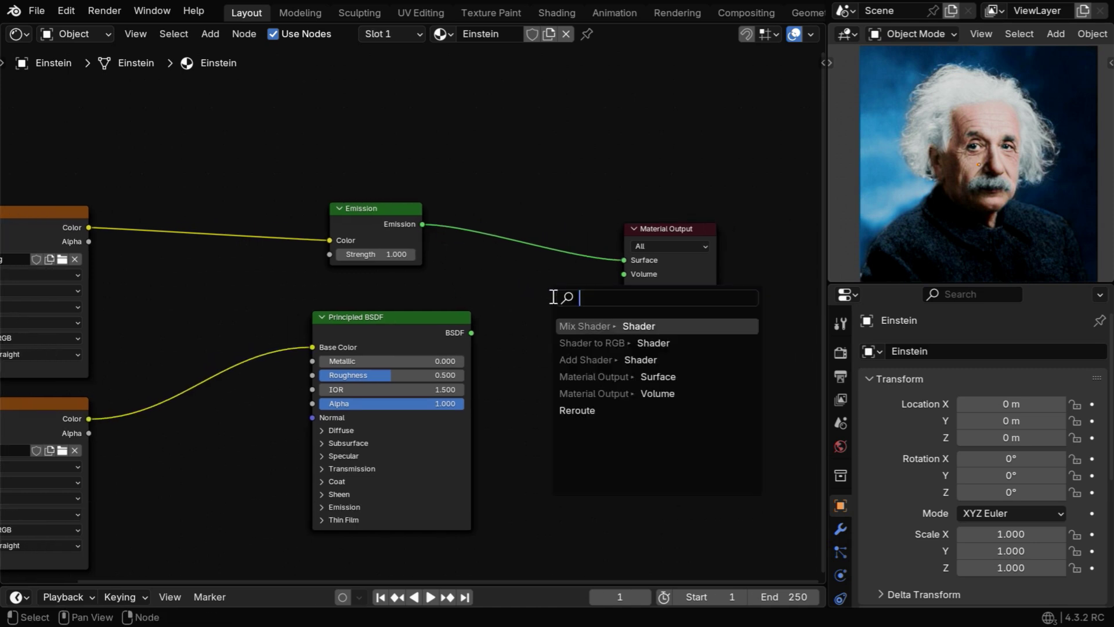
Add a Mix Shader blending Emission and Principled BSDF, feeding the material Surface
{"action": "type", "text": "mix"}
{"action": "key", "text": "Return"}
{"action": "left_click", "coordinate": [552, 296]}
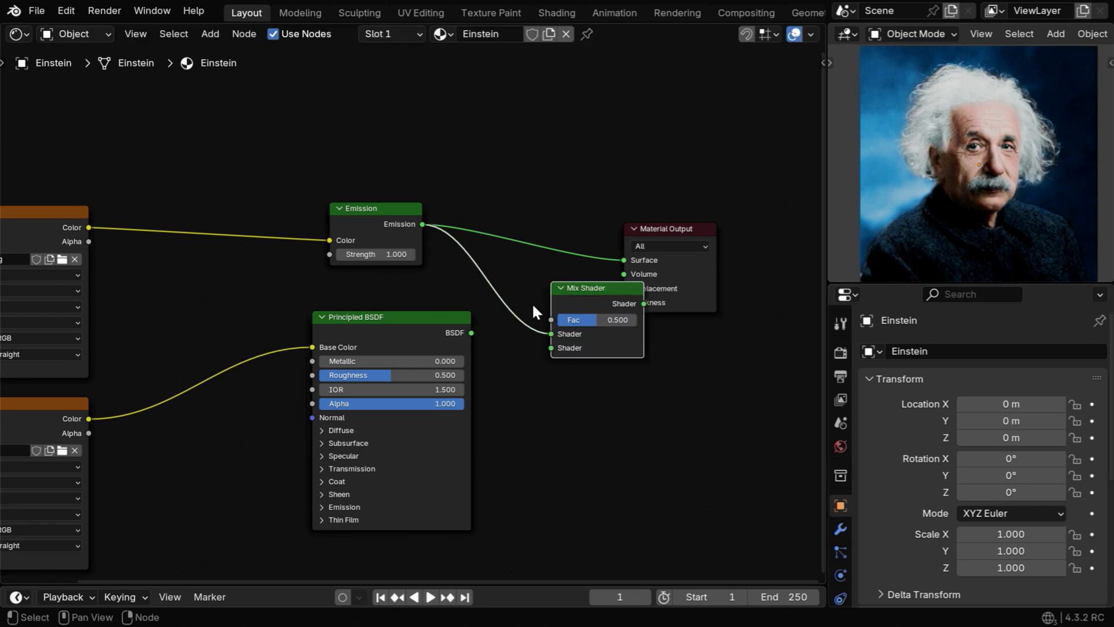
{"action": "left_click_drag", "start_coordinate": [472, 332], "coordinate": [544, 347]}
{"action": "left_click_drag", "start_coordinate": [682, 228], "coordinate": [765, 218]}
{"action": "left_click_drag", "start_coordinate": [622, 298], "coordinate": [708, 249]}
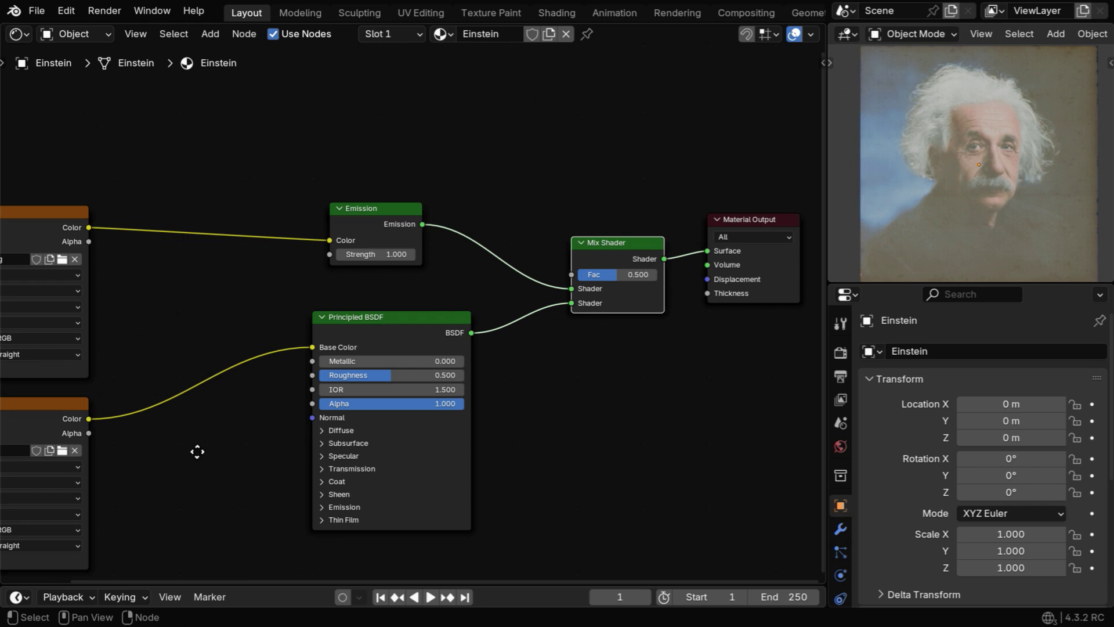
{"action": "middle_click_drag", "start_coordinate": [198, 452], "coordinate": [95, 395]}
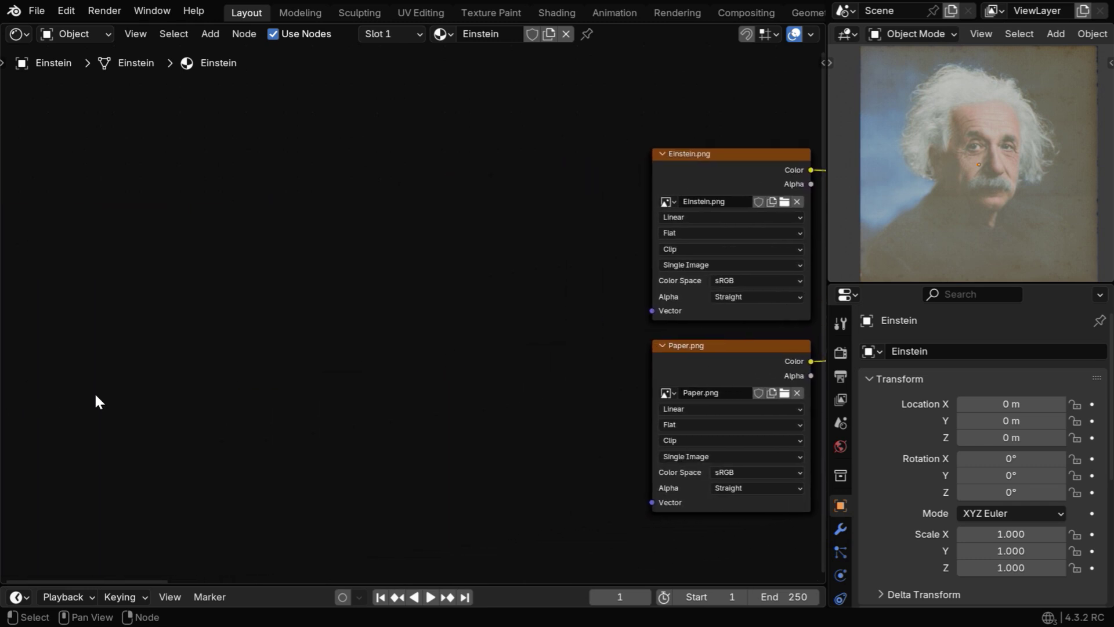
Add a Texture Coordinate node on the left of the node tree
{"action": "left_click", "coordinate": [216, 34]}
{"action": "mouse_move", "coordinate": [228, 53]}
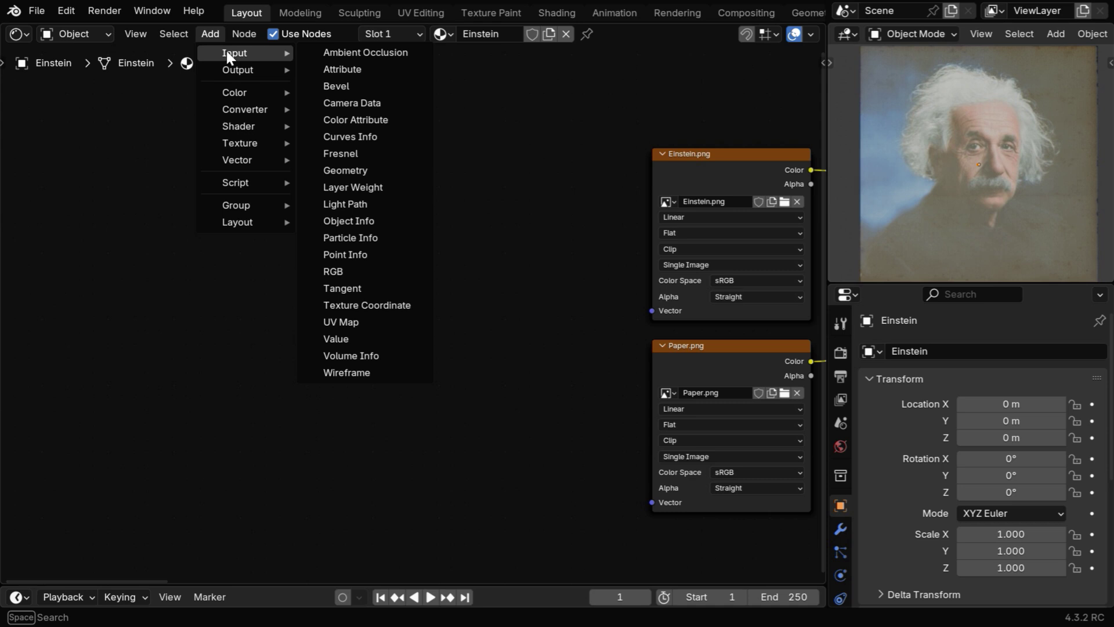
{"action": "left_click", "coordinate": [379, 299]}
{"action": "left_click", "coordinate": [45, 259]}
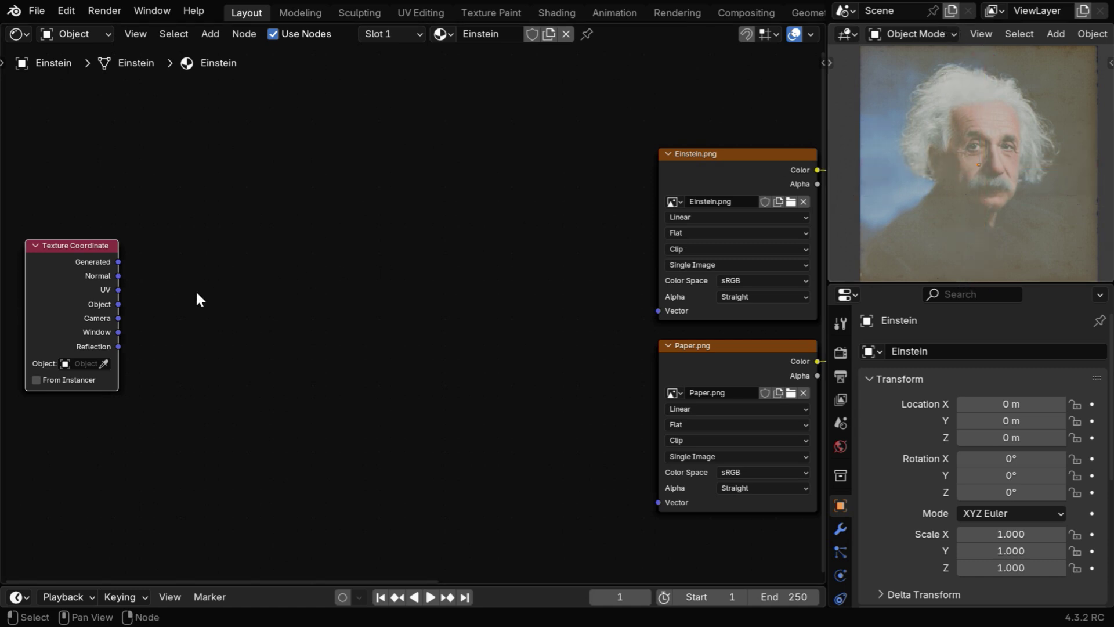
Chain Object coordinates through Distance and Greater Than nodes into the Mix Shader Fac
{"action": "left_click_drag", "start_coordinate": [119, 304], "coordinate": [223, 280]}
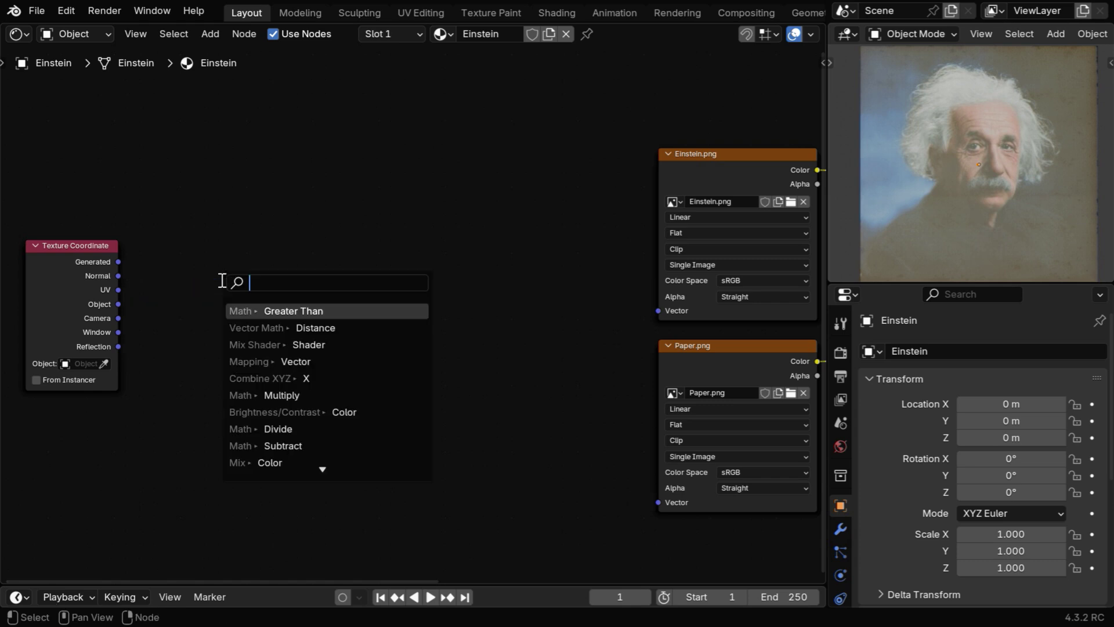
{"action": "type", "text": "dist"}
{"action": "key", "text": "Return"}
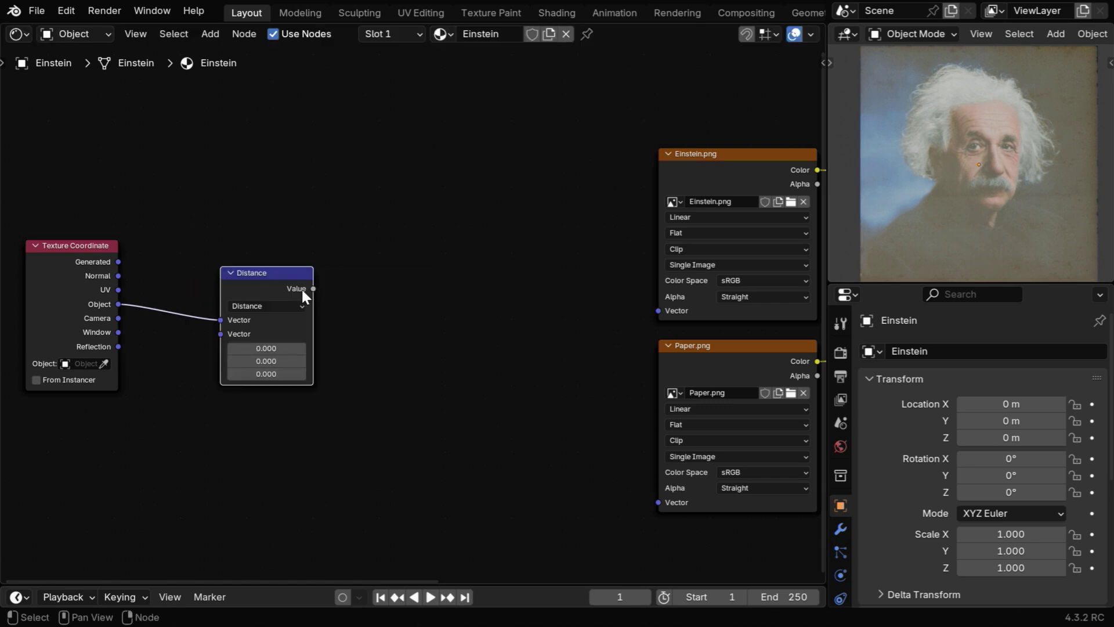
{"action": "left_click_drag", "start_coordinate": [313, 288], "coordinate": [411, 318]}
{"action": "type", "text": "gr"}
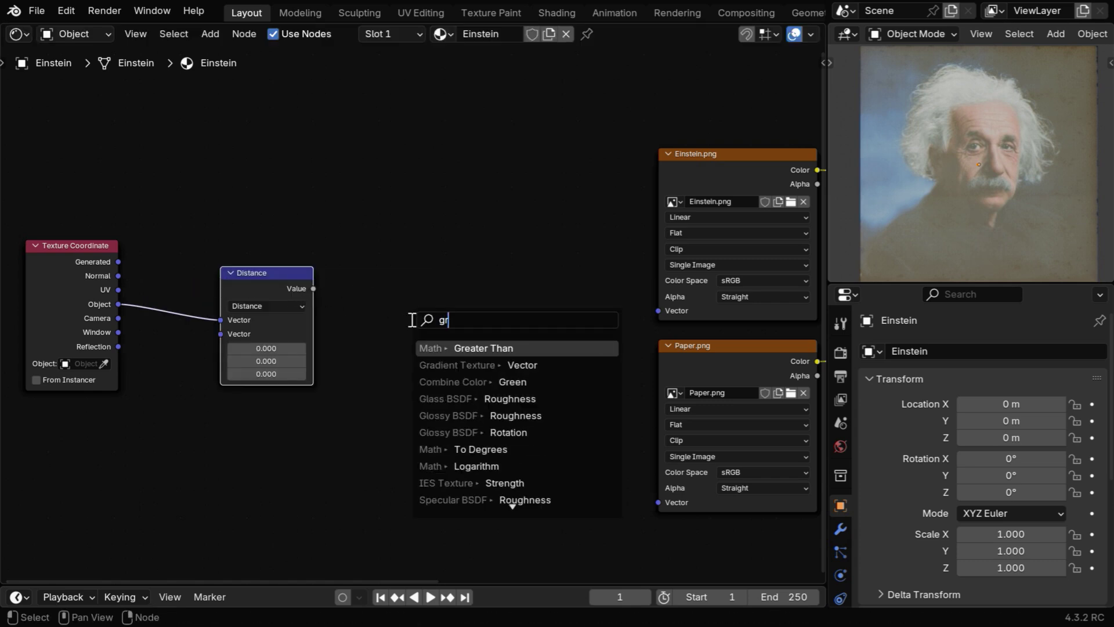
{"action": "type", "text": "eat"}
{"action": "key", "text": "Return"}
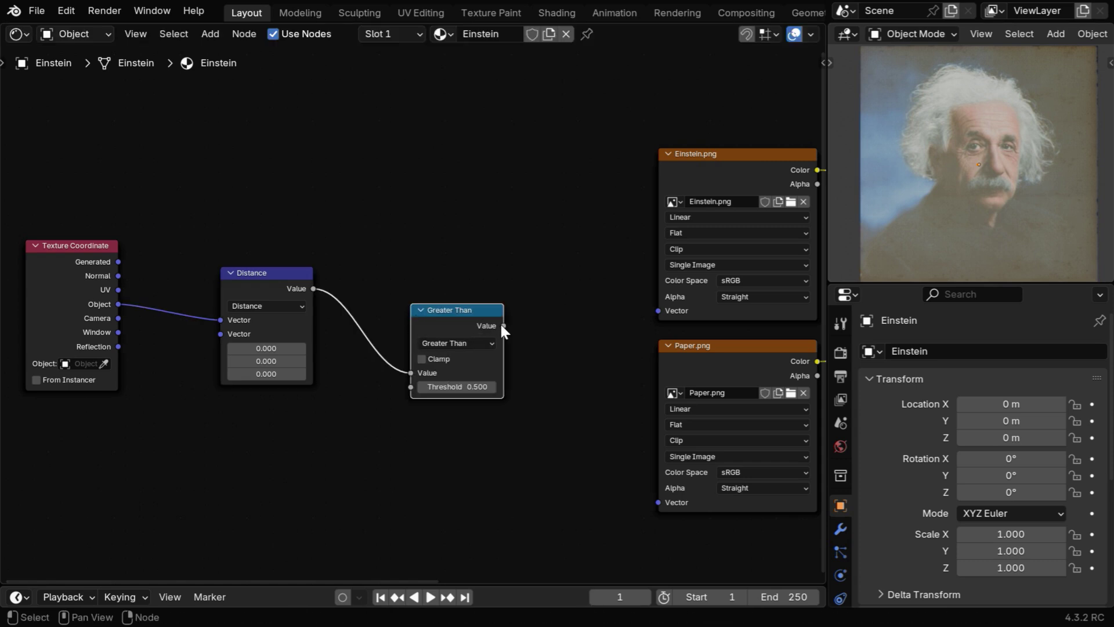
{"action": "left_click_drag", "start_coordinate": [503, 326], "coordinate": [647, 218]}
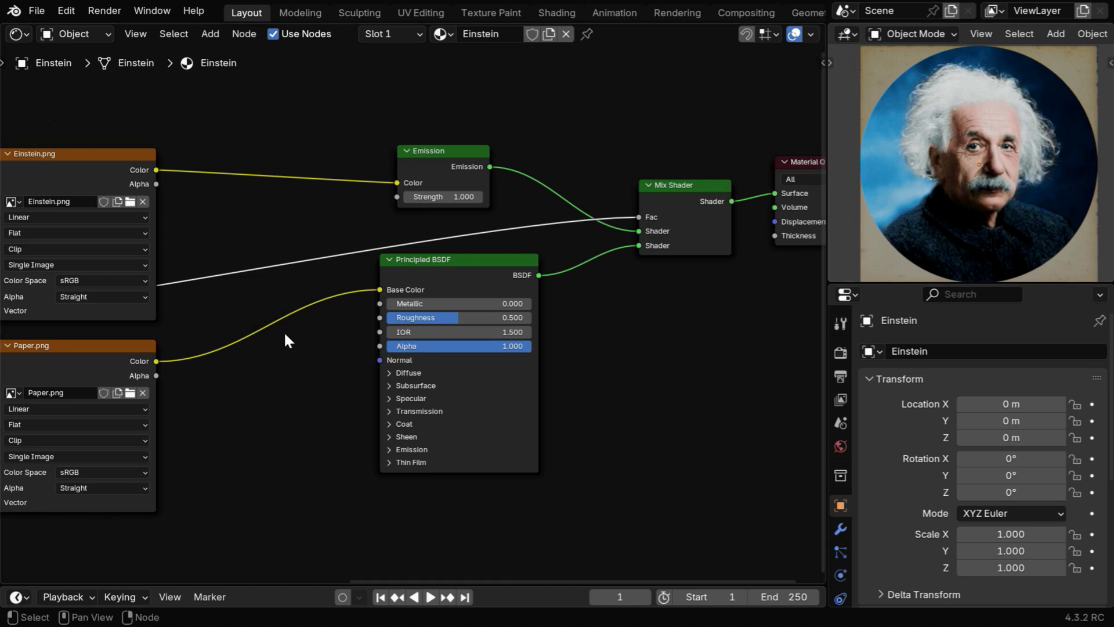
Set the Greater Than threshold to 0 and keyframe it at frame 1
{"action": "middle_click_drag", "start_coordinate": [105, 353], "coordinate": [642, 326]}
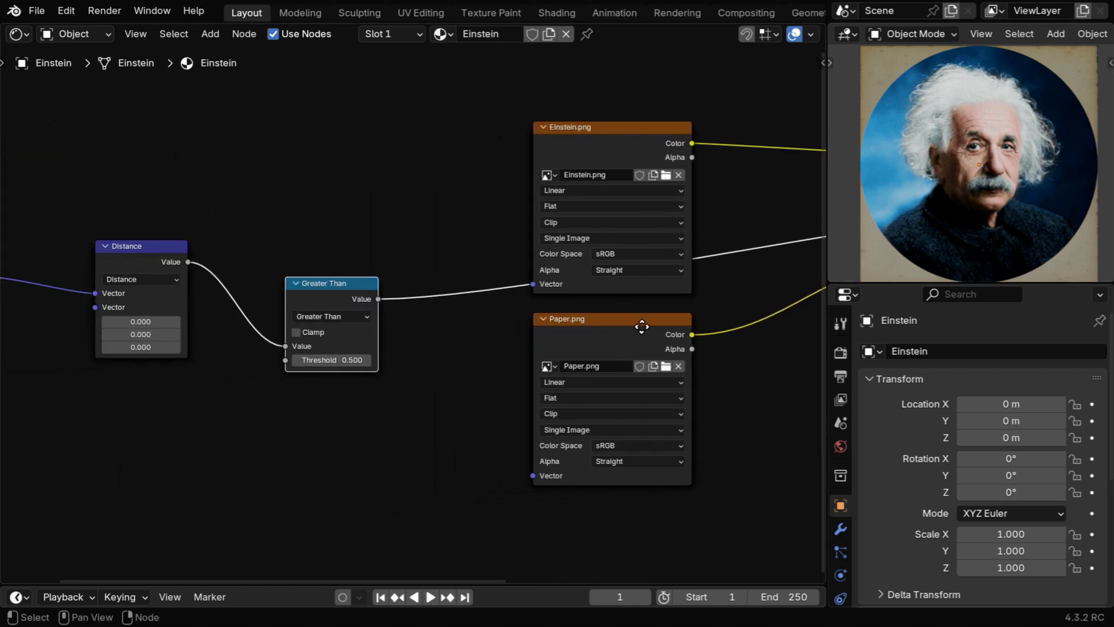
{"action": "left_click", "coordinate": [339, 362]}
{"action": "type", "text": "0"}
{"action": "key", "text": "Return"}
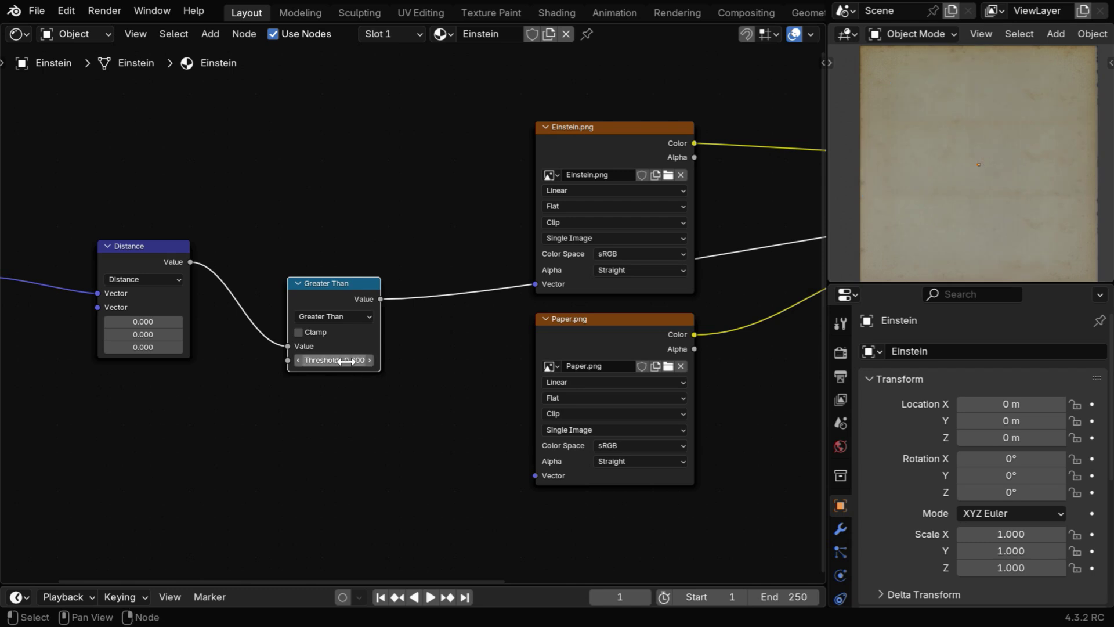
{"action": "left_click_drag", "start_coordinate": [334, 360], "coordinate": [389, 359]}
{"action": "left_click", "coordinate": [333, 360]}
{"action": "type", "text": "0"}
{"action": "key", "text": "Return"}
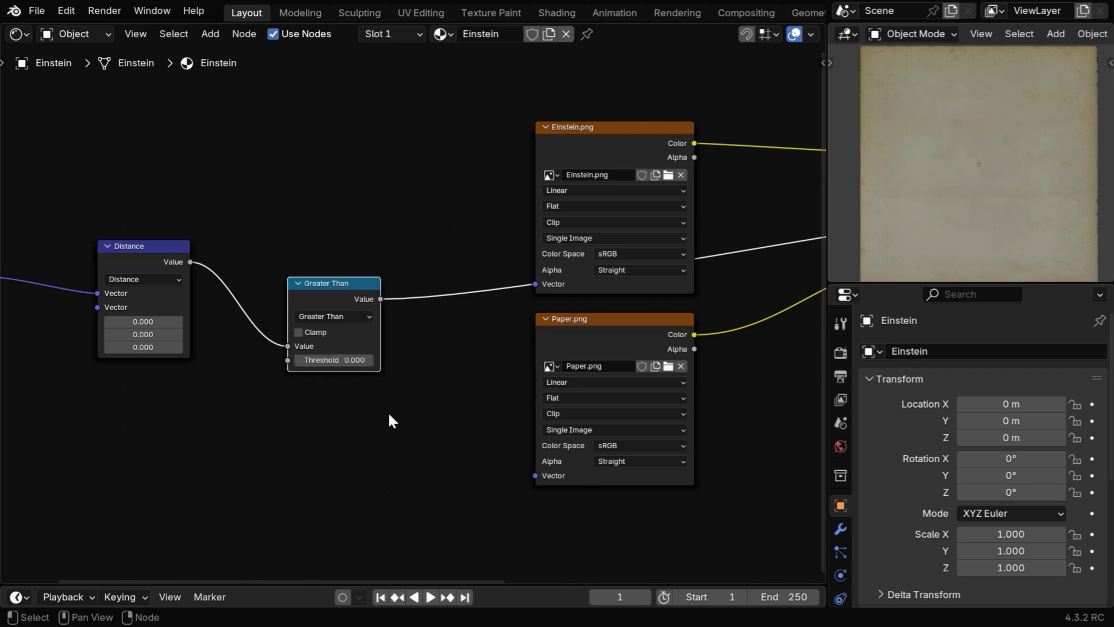
{"action": "right_click", "coordinate": [347, 361]}
{"action": "left_click", "coordinate": [289, 359]}
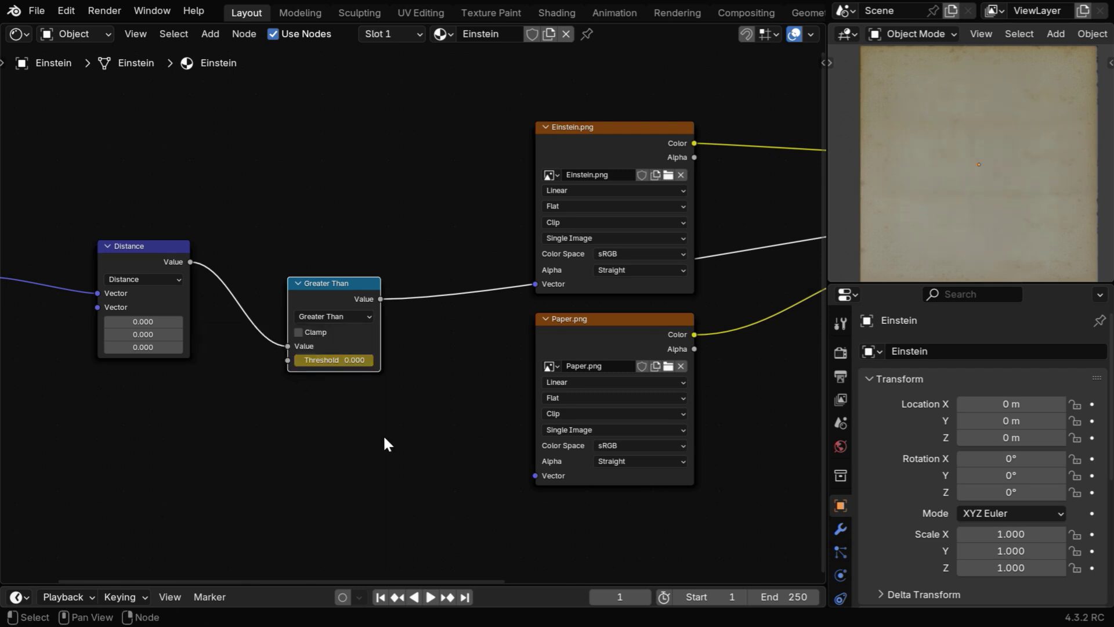
Set the end frame to 100, then keyframe threshold 1 at frame 100
{"action": "left_click", "coordinate": [798, 598]}
{"action": "type", "text": "100"}
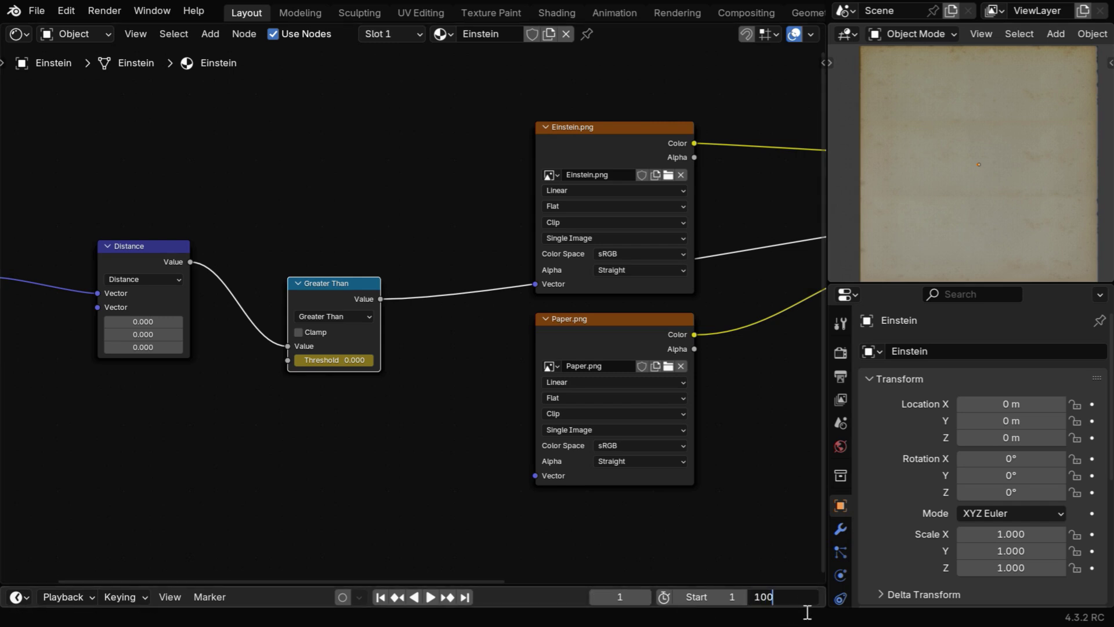
{"action": "key", "text": "Return"}
{"action": "left_click", "coordinate": [466, 598]}
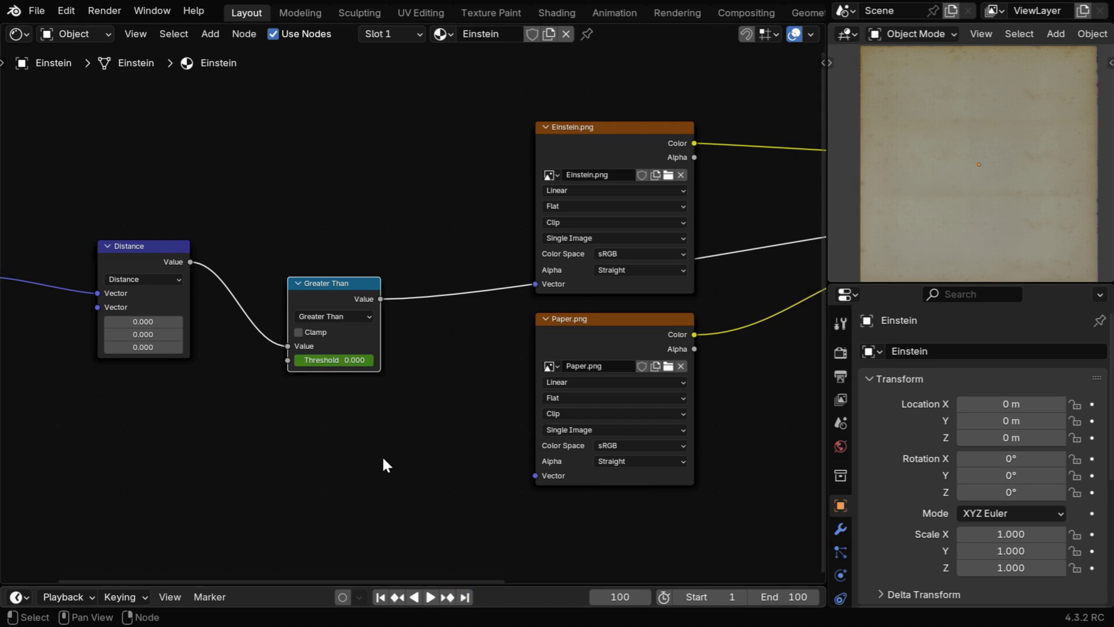
{"action": "left_click", "coordinate": [343, 360]}
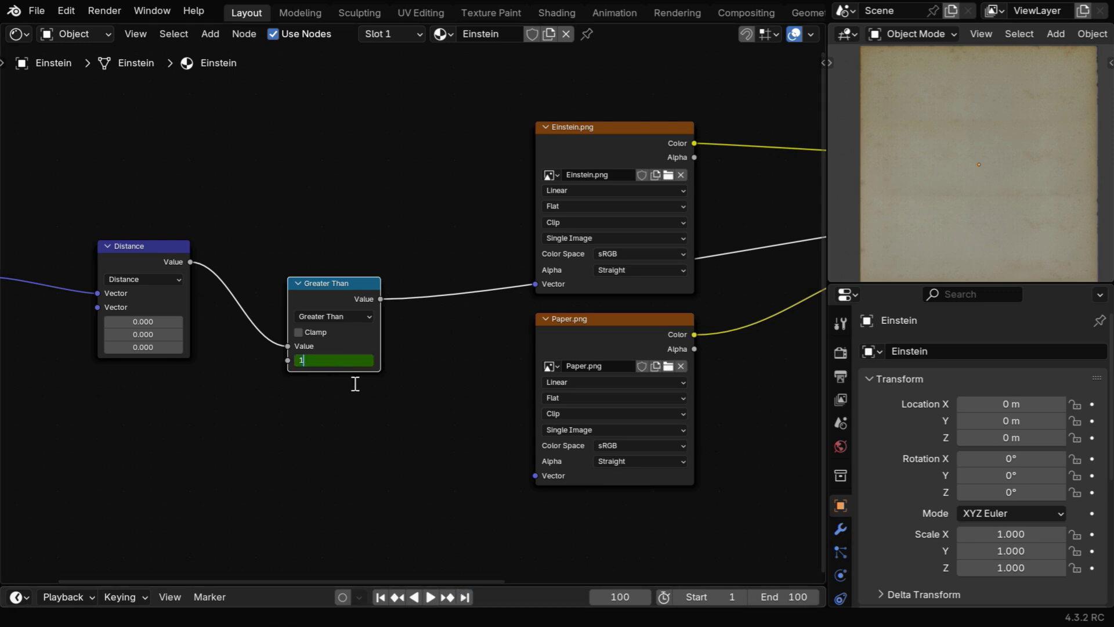
{"action": "key", "text": "Return"}
{"action": "right_click", "coordinate": [342, 361]}
{"action": "left_click", "coordinate": [322, 361]}
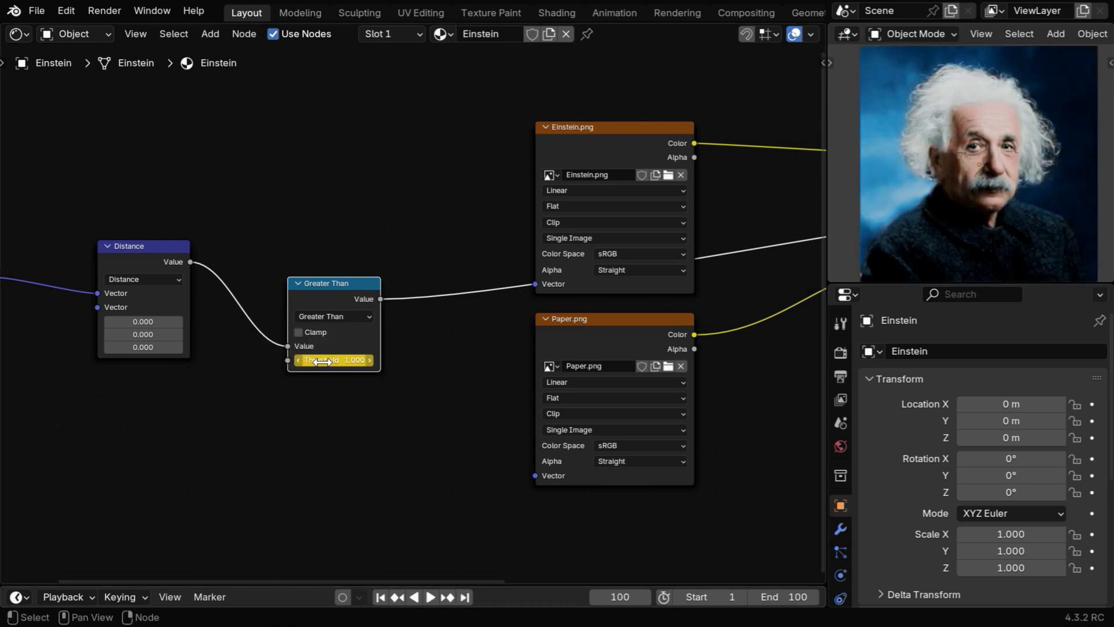
Play the animation from frame 1 to preview the growing Einstein circle
{"action": "left_click", "coordinate": [380, 597]}
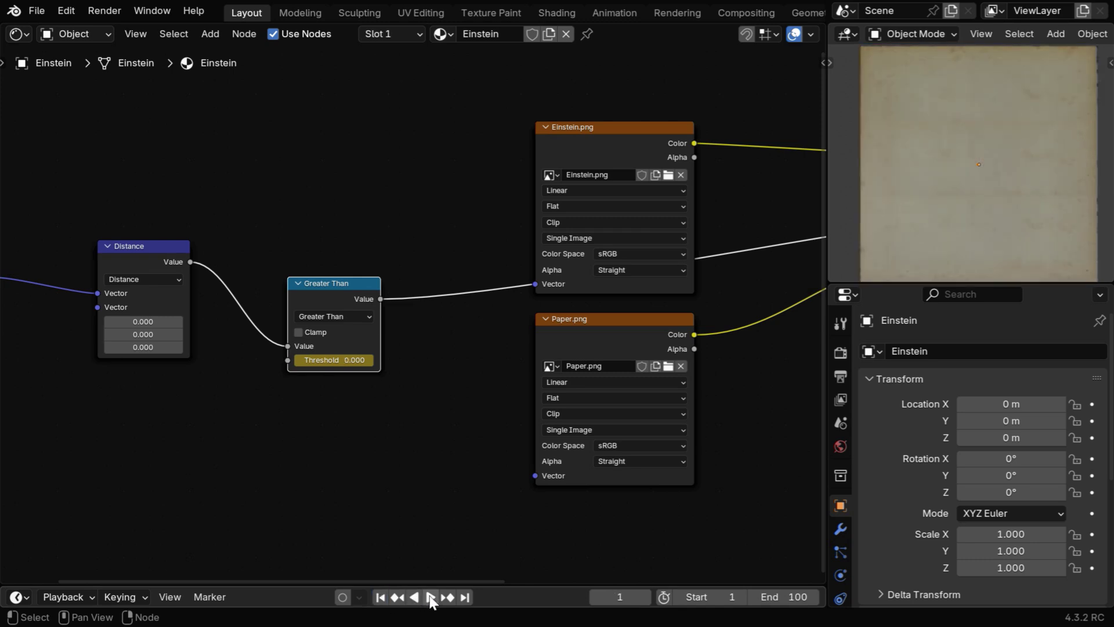
{"action": "left_click", "coordinate": [430, 597]}
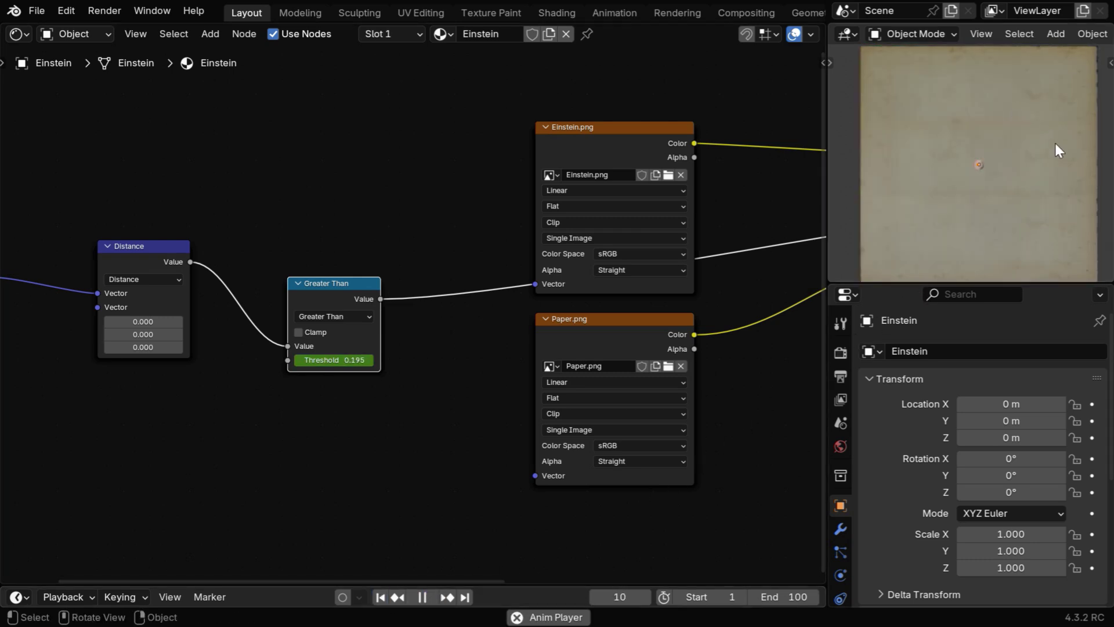
{"action": "key", "text": "space"}
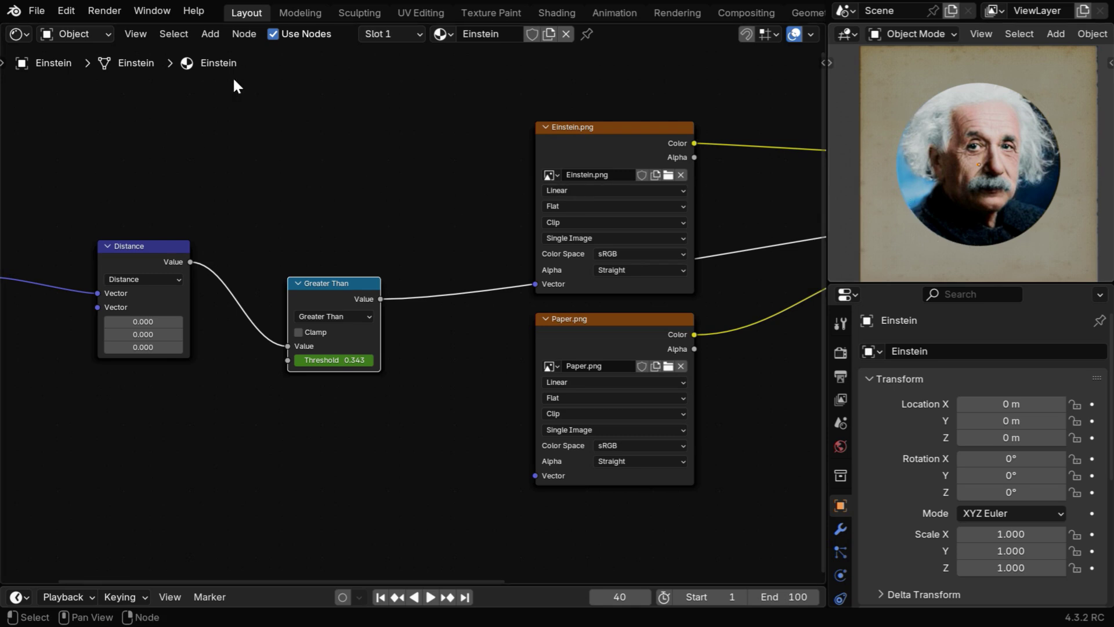
Add a Noise Texture node and adjust the Subtract and Color Ramp nodes of the edge mask
{"action": "left_click", "coordinate": [214, 32]}
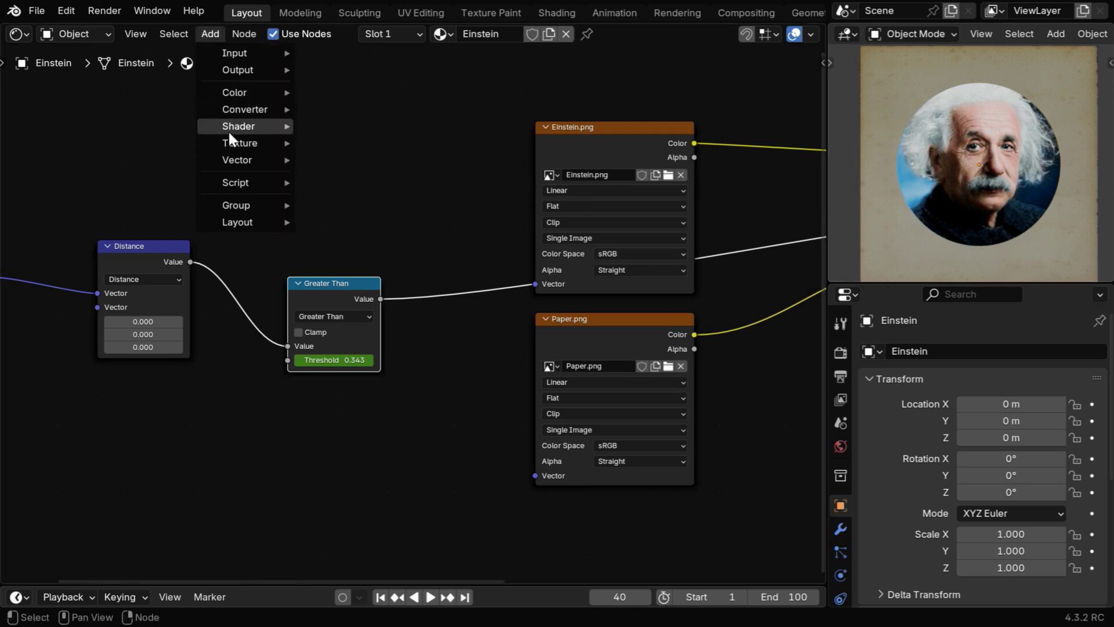
{"action": "mouse_move", "coordinate": [231, 145]}
{"action": "left_click", "coordinate": [346, 278]}
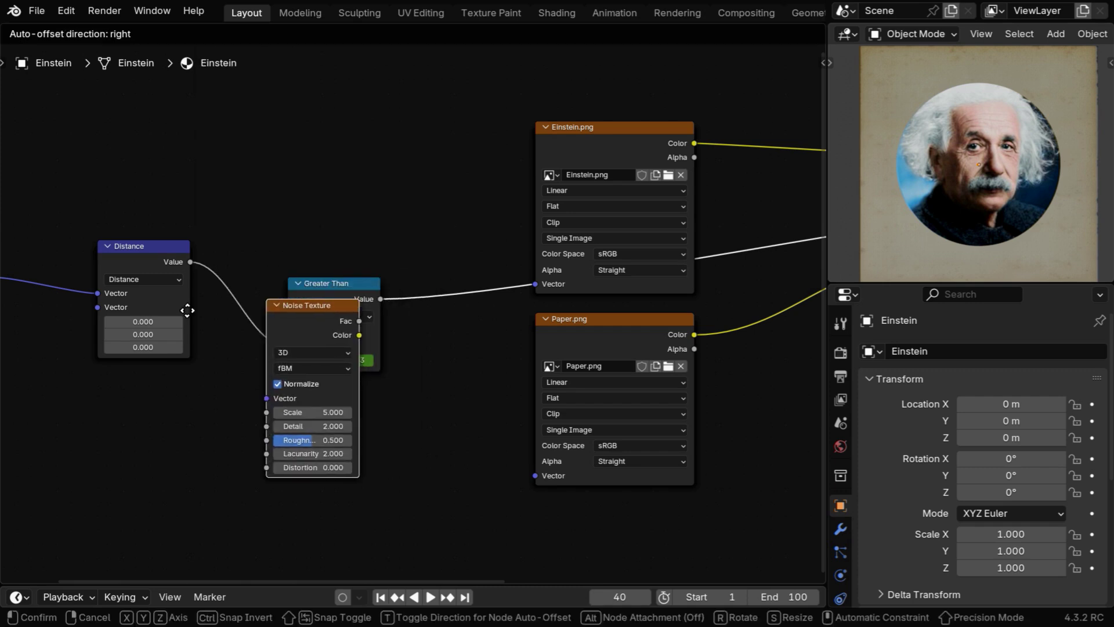
{"action": "left_click", "coordinate": [67, 381]}
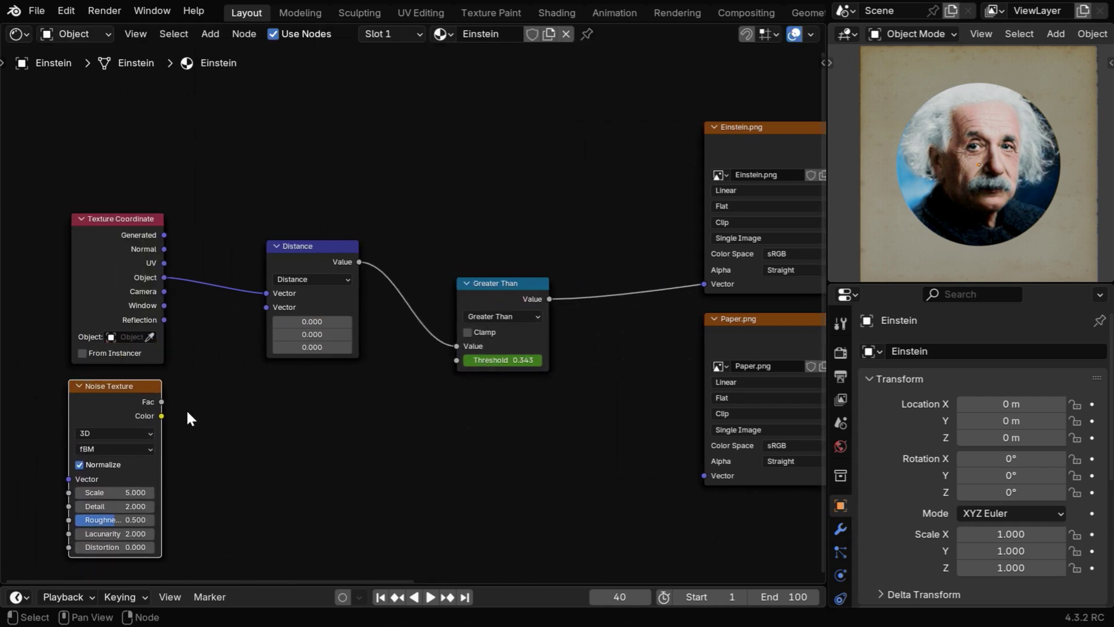
{"action": "scroll", "coordinate": [248, 418], "scroll_direction": "down", "scroll_amount": 3}
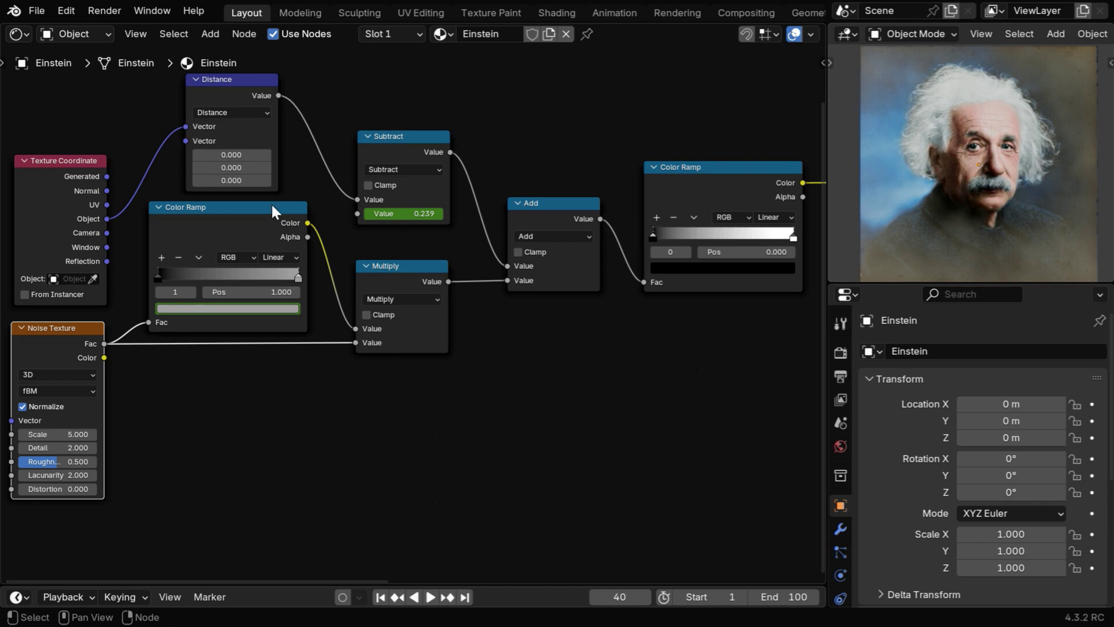
{"action": "left_click", "coordinate": [409, 135]}
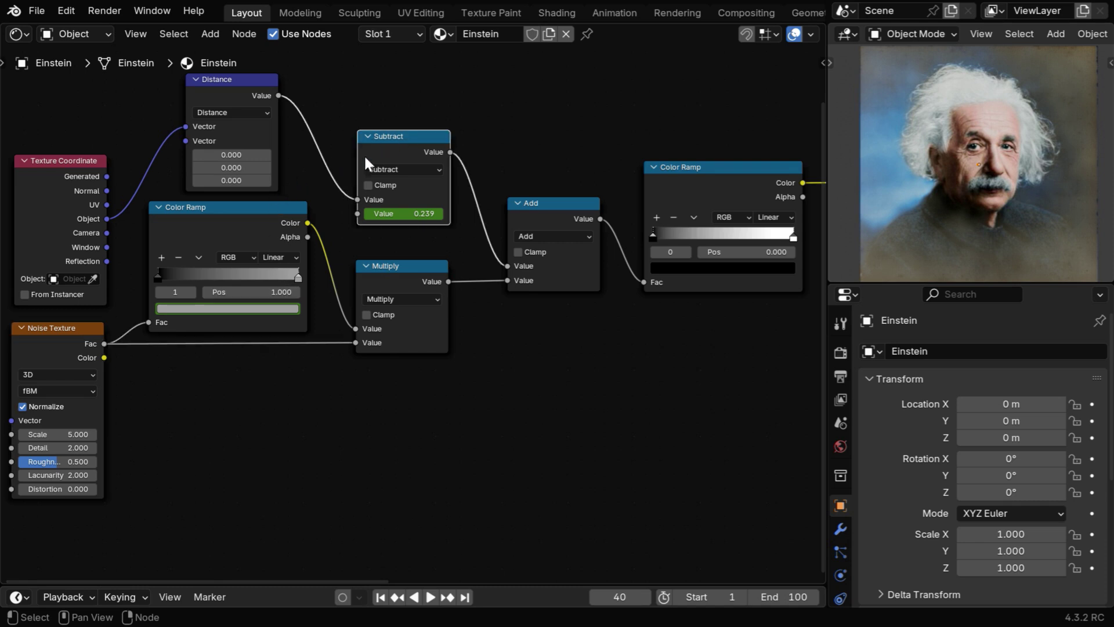
{"action": "left_click", "coordinate": [289, 204]}
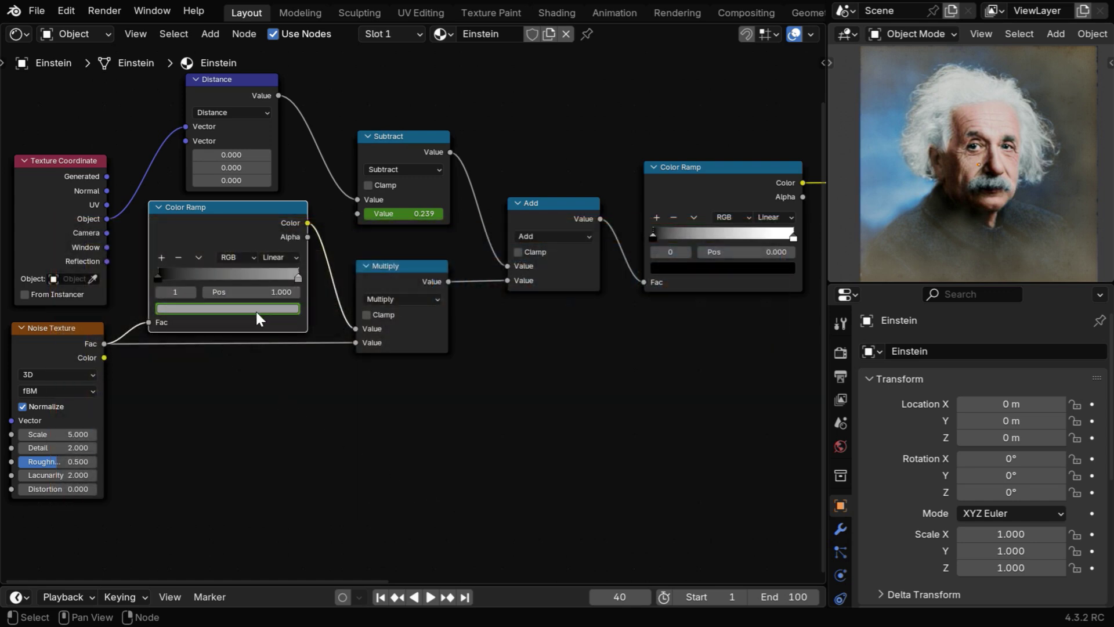
{"action": "left_click", "coordinate": [240, 307]}
At frame 1, keyframe the Noise Texture Scale and the Color Ramp stop position
{"action": "left_click", "coordinate": [380, 597]}
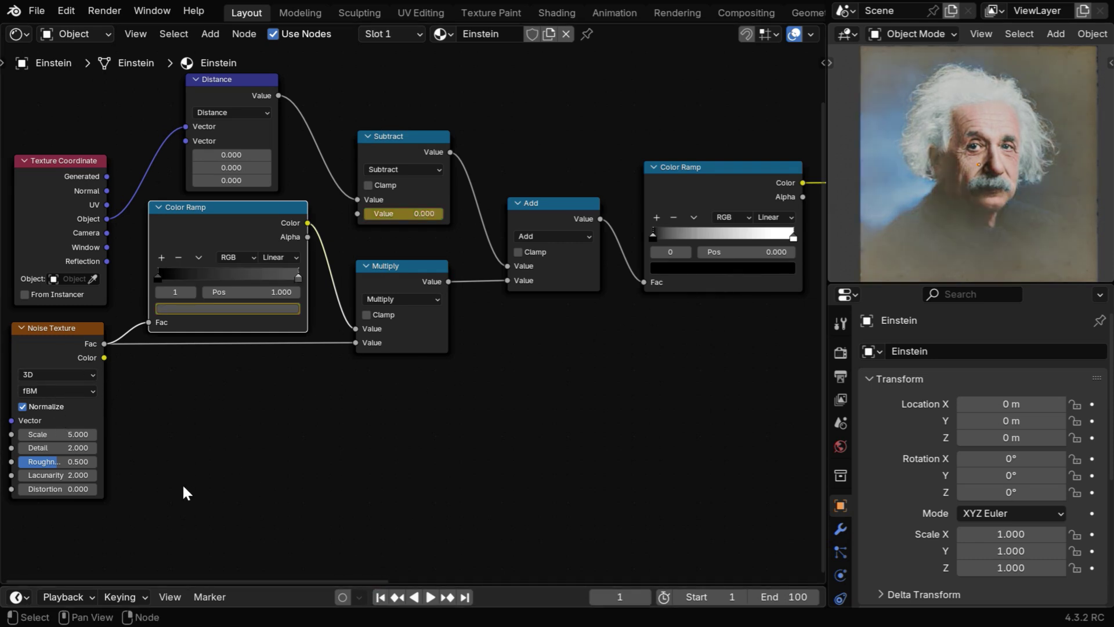
{"action": "right_click", "coordinate": [64, 435]}
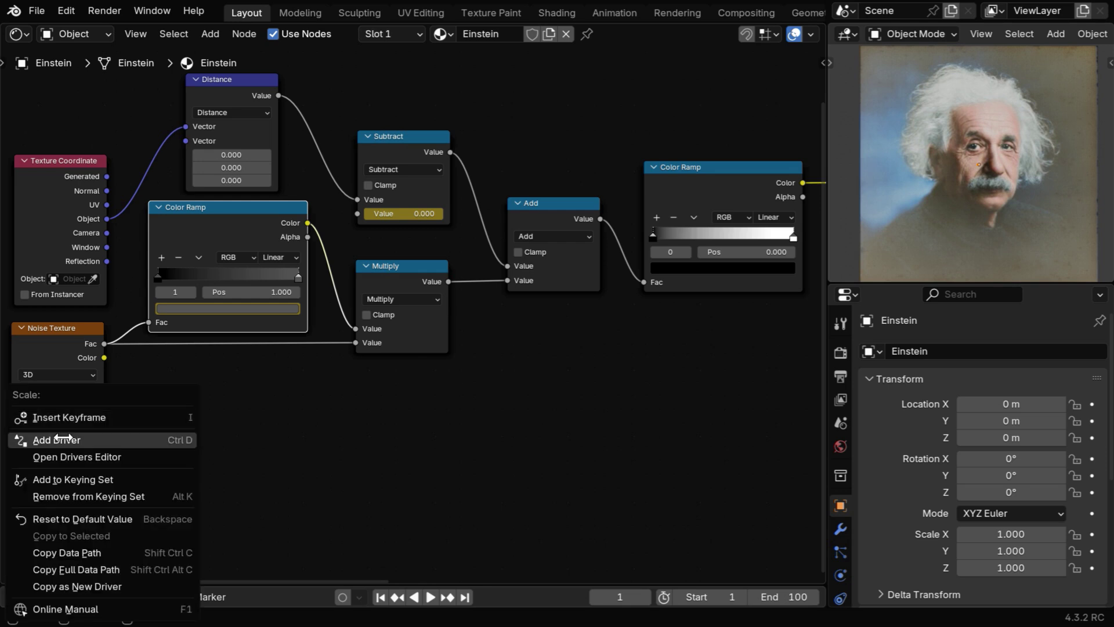
{"action": "left_click", "coordinate": [60, 418]}
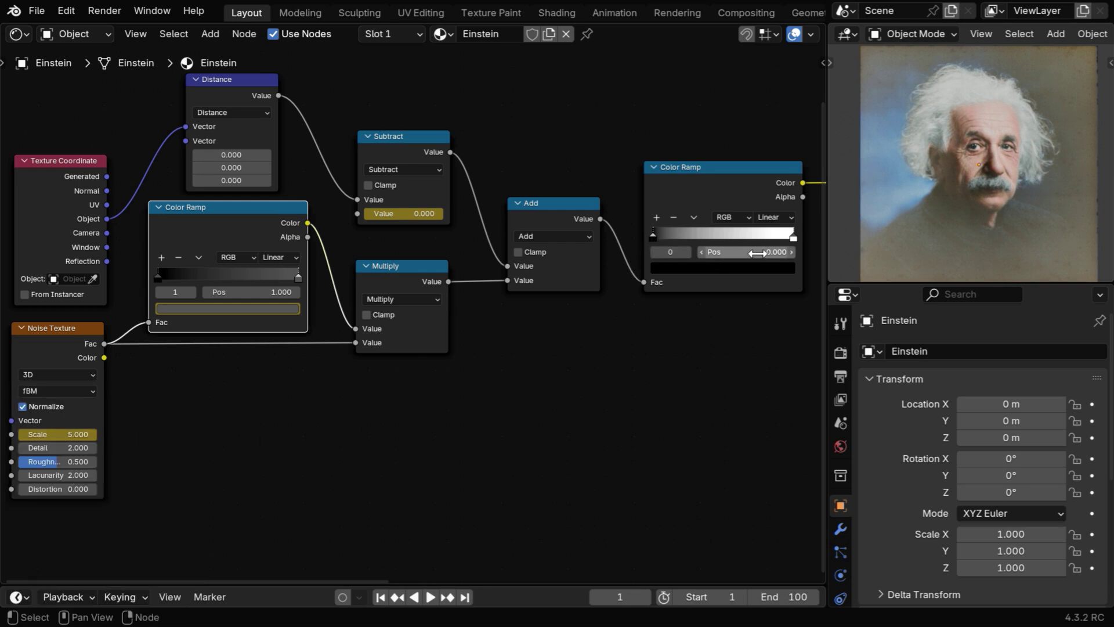
{"action": "right_click", "coordinate": [720, 252]}
{"action": "left_click", "coordinate": [719, 253]}
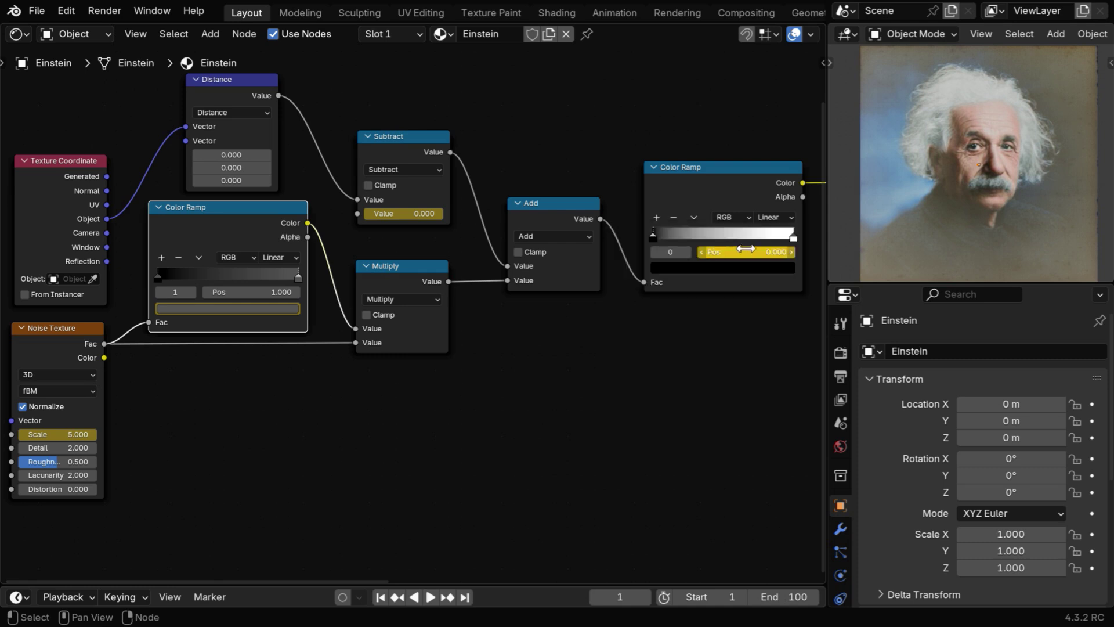
Set the final Color Ramp stop position to 0.03 and keyframe it
{"action": "left_click", "coordinate": [791, 239]}
{"action": "left_click_drag", "start_coordinate": [793, 243], "coordinate": [656, 255]}
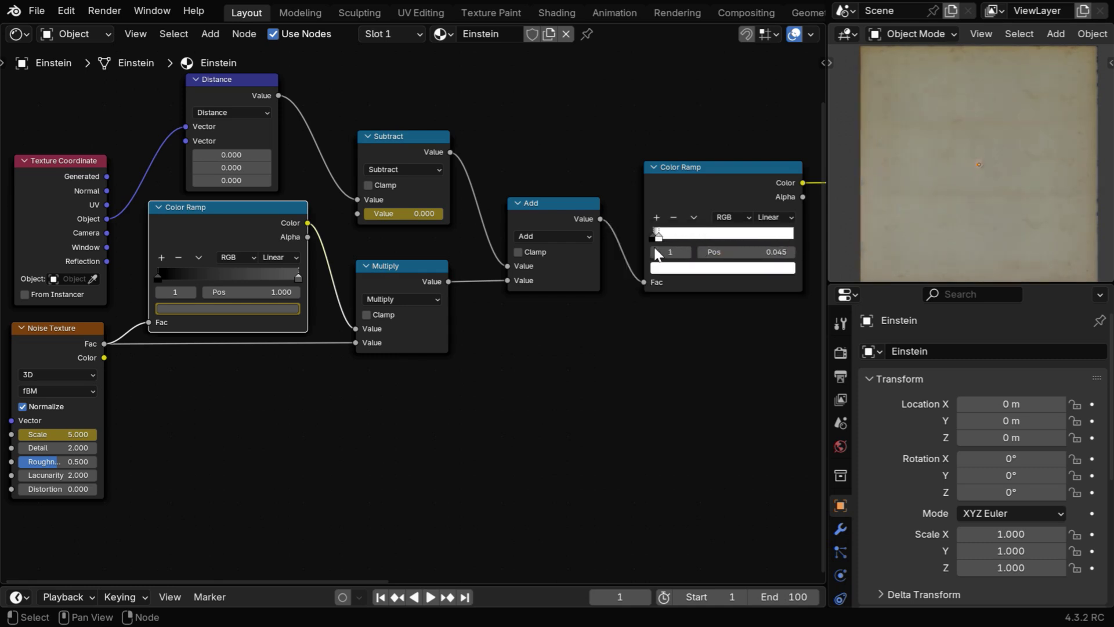
{"action": "left_click", "coordinate": [768, 253]}
{"action": "key", "text": "BackSpace"}
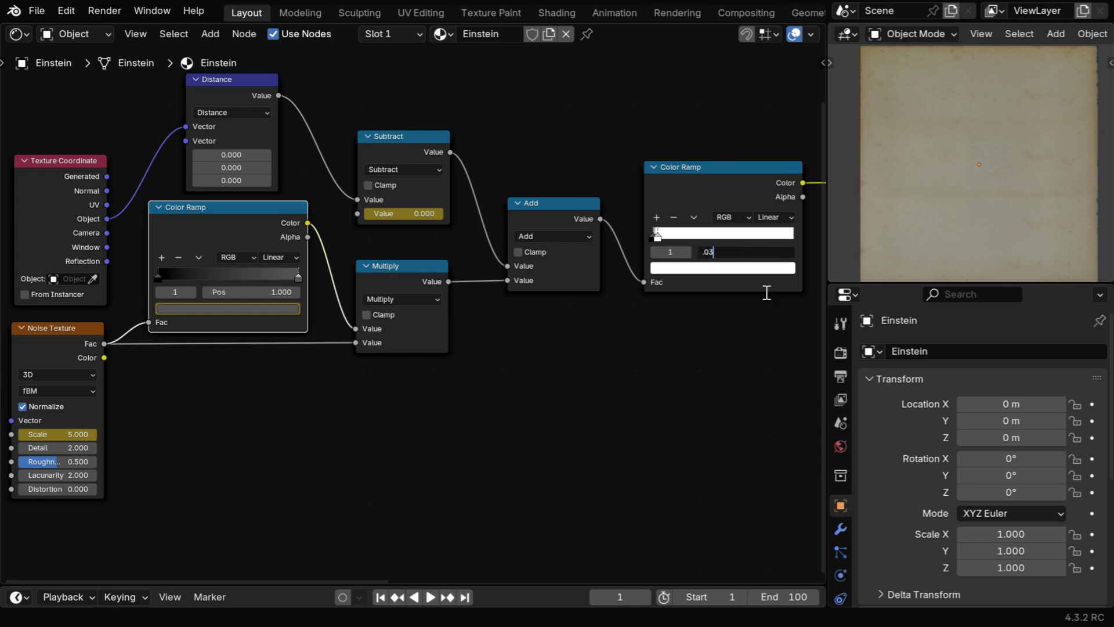
{"action": "type", "text": ".03"}
{"action": "key", "text": "Return"}
{"action": "right_click", "coordinate": [753, 253]}
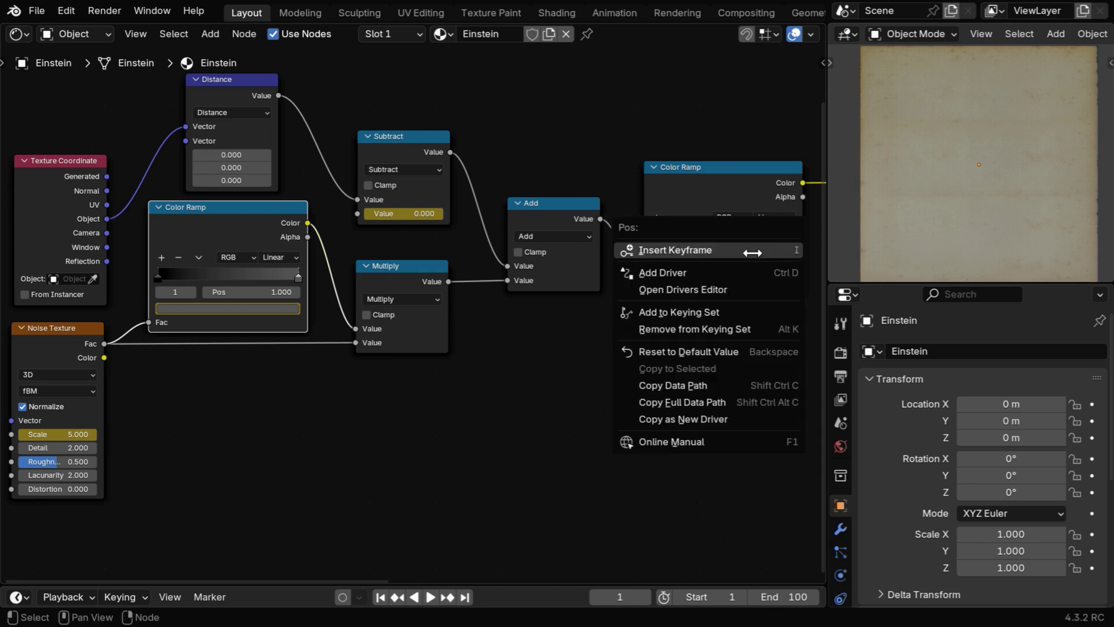
{"action": "left_click", "coordinate": [711, 251]}
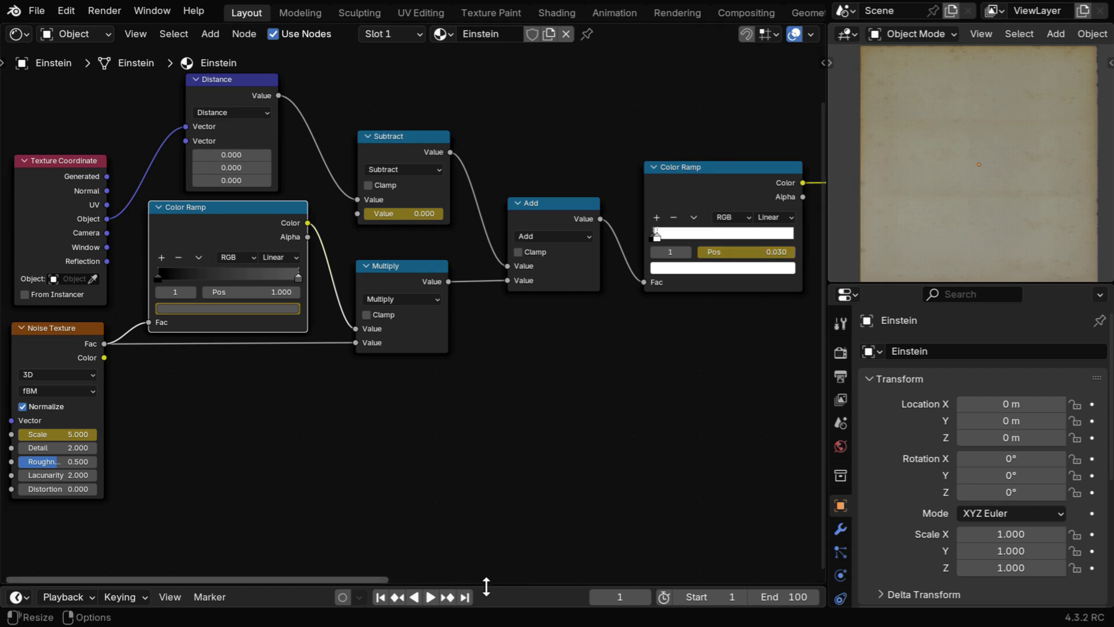
At frame 100, set the noise Scale to 10 and keyframe it
{"action": "left_click", "coordinate": [465, 597]}
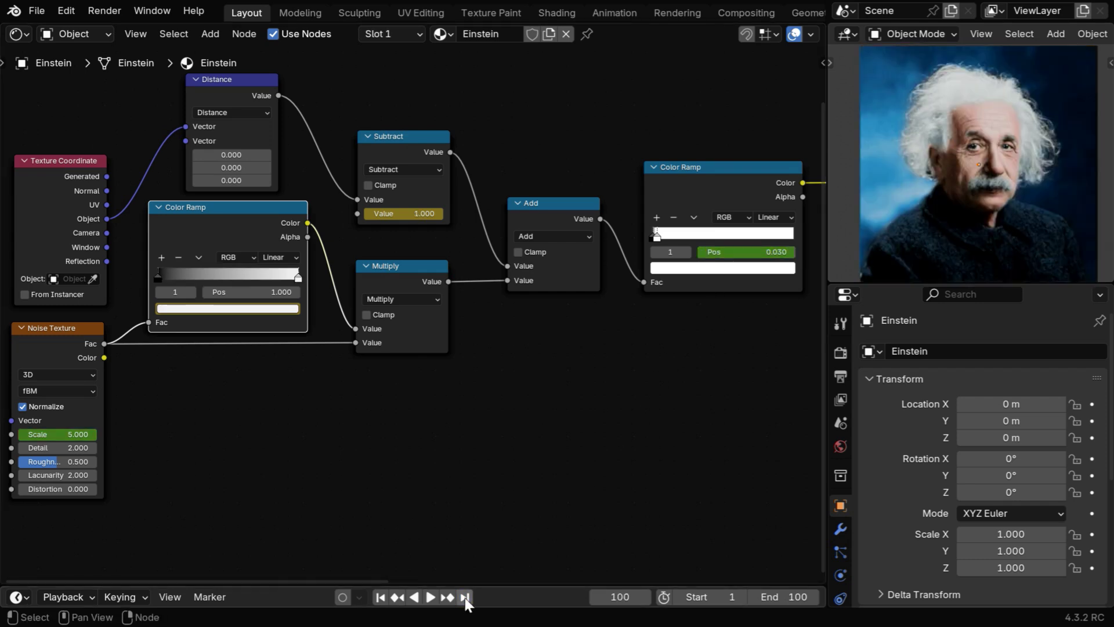
{"action": "left_click", "coordinate": [69, 435]}
{"action": "type", "text": "10"}
{"action": "key", "text": "Return"}
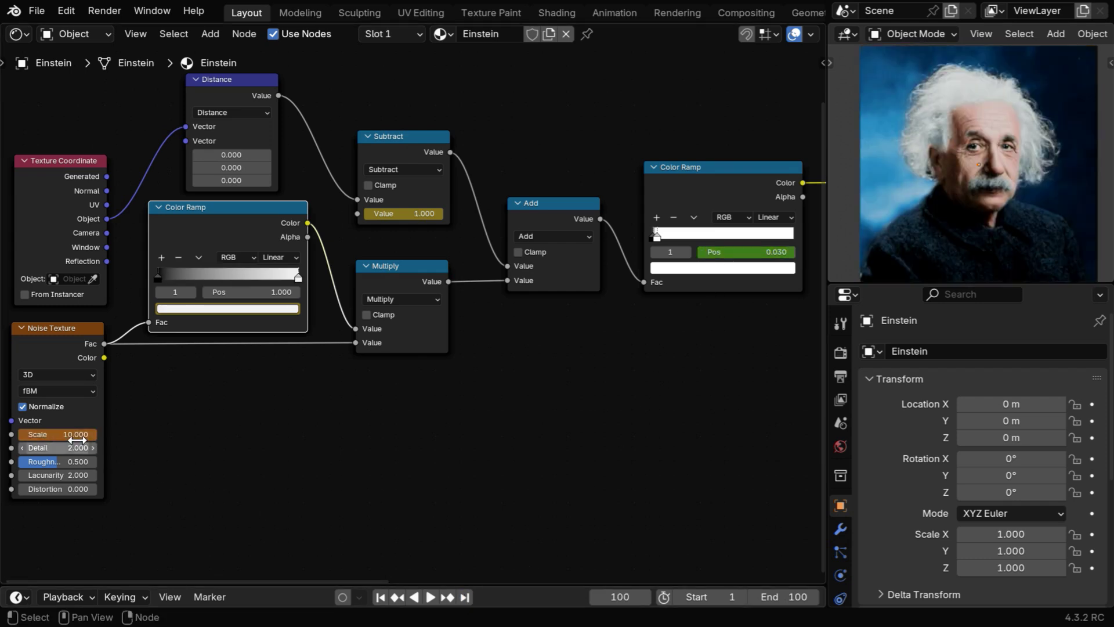
{"action": "right_click", "coordinate": [79, 435]}
{"action": "left_click", "coordinate": [80, 419]}
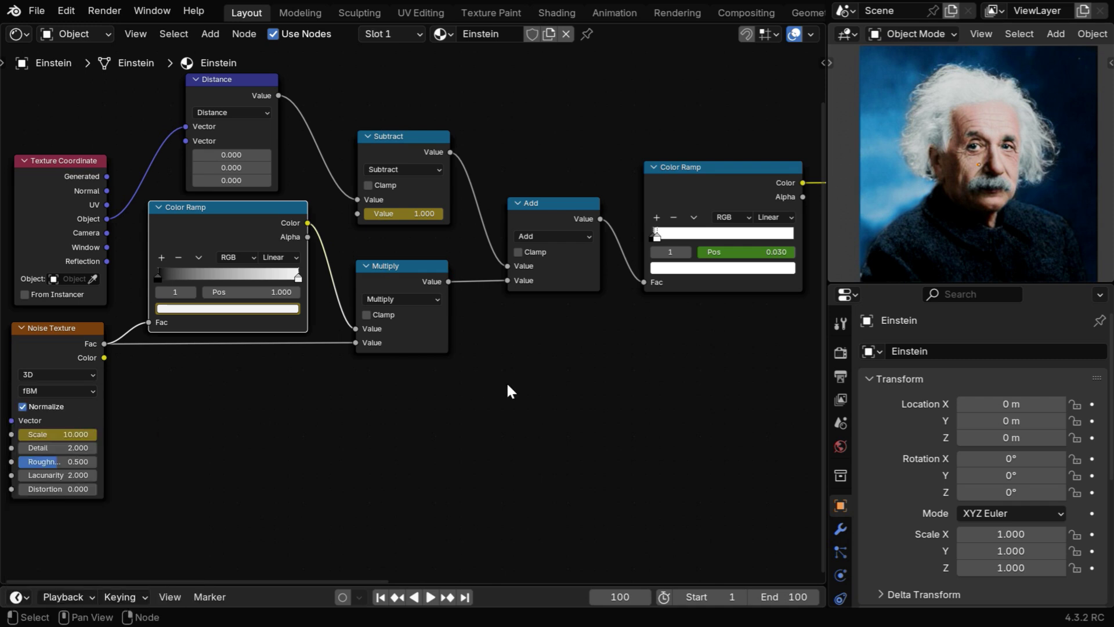
At frame 100, move the ramp stop to position 0.97 and keyframe it
{"action": "left_click_drag", "start_coordinate": [660, 238], "coordinate": [808, 236]}
{"action": "right_click", "coordinate": [777, 254]}
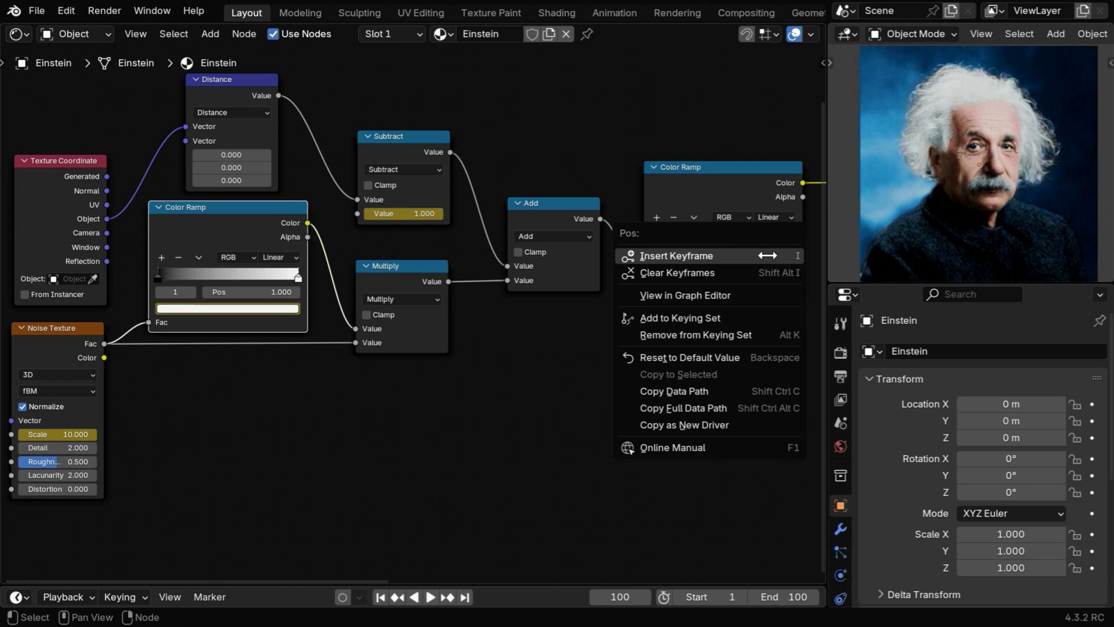
{"action": "left_click", "coordinate": [720, 254]}
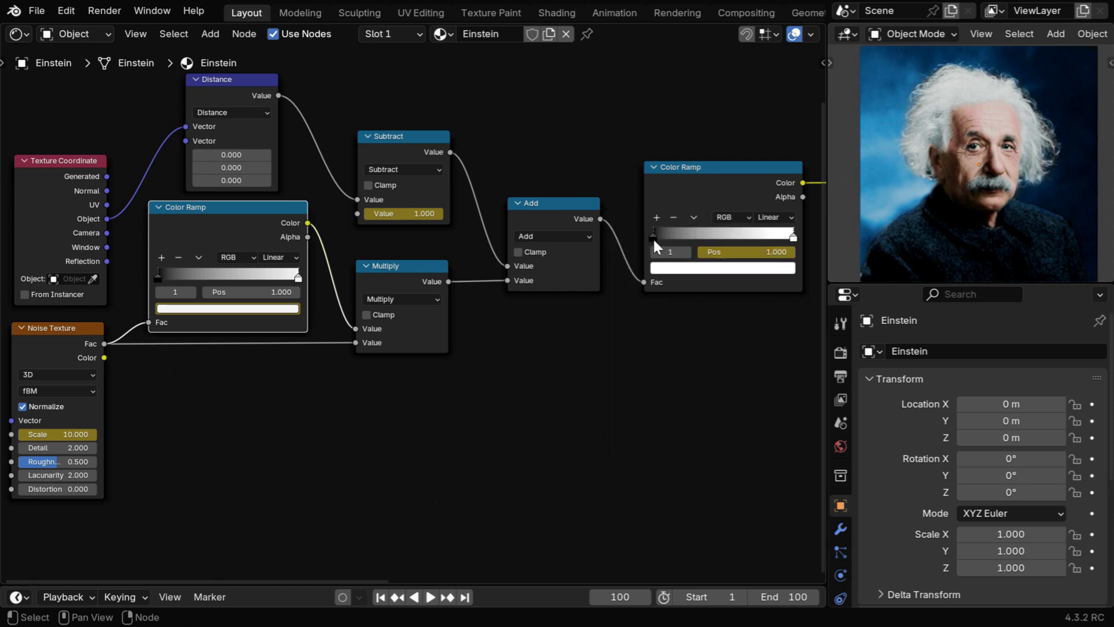
{"action": "left_click_drag", "start_coordinate": [653, 236], "coordinate": [741, 238]}
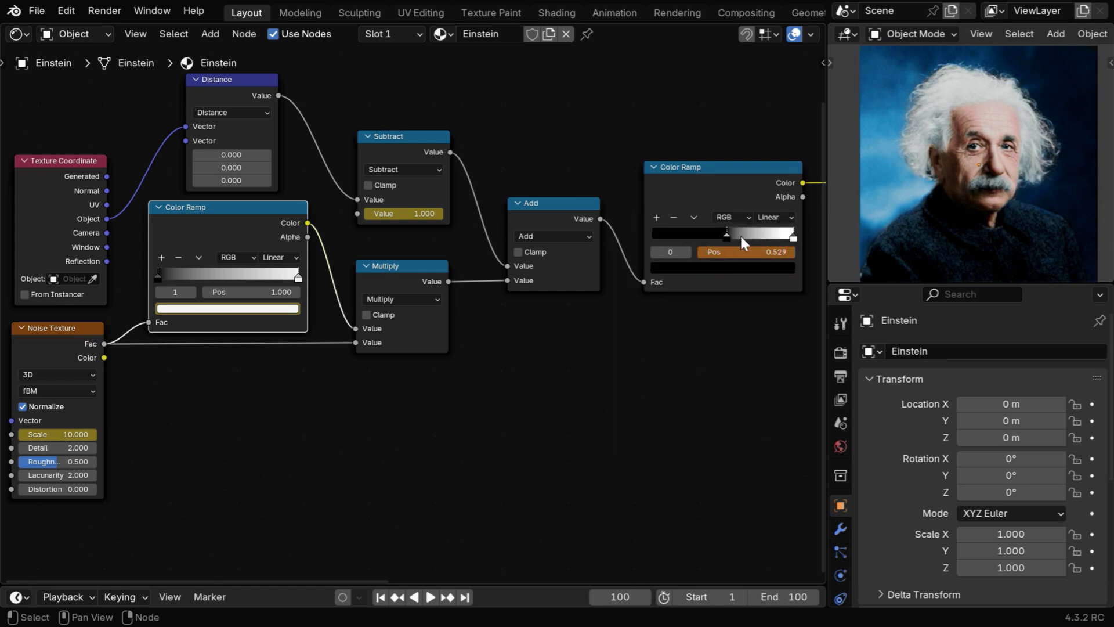
{"action": "left_click", "coordinate": [791, 246]}
{"action": "key", "text": "BackSpace"}
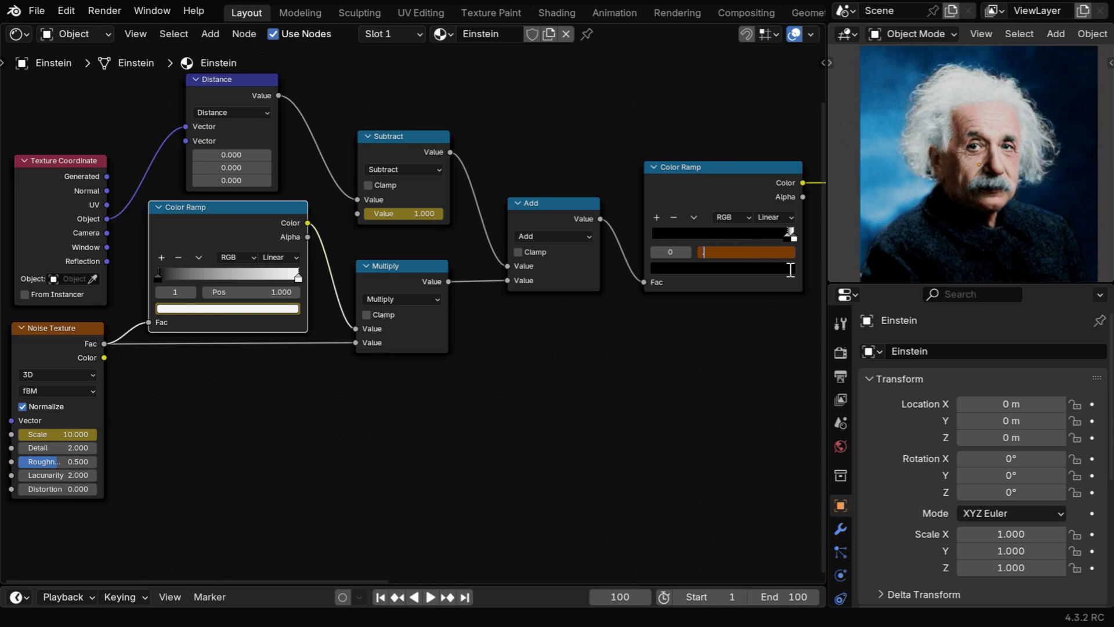
{"action": "type", "text": ".97"}
{"action": "key", "text": "Return"}
{"action": "right_click", "coordinate": [717, 254]}
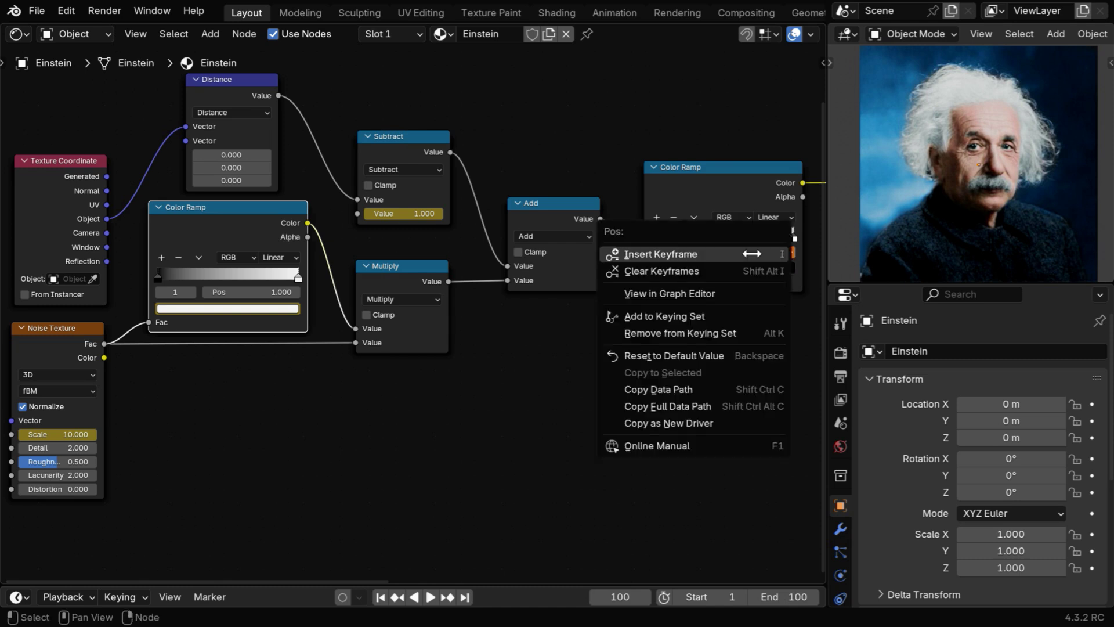
{"action": "left_click", "coordinate": [718, 256]}
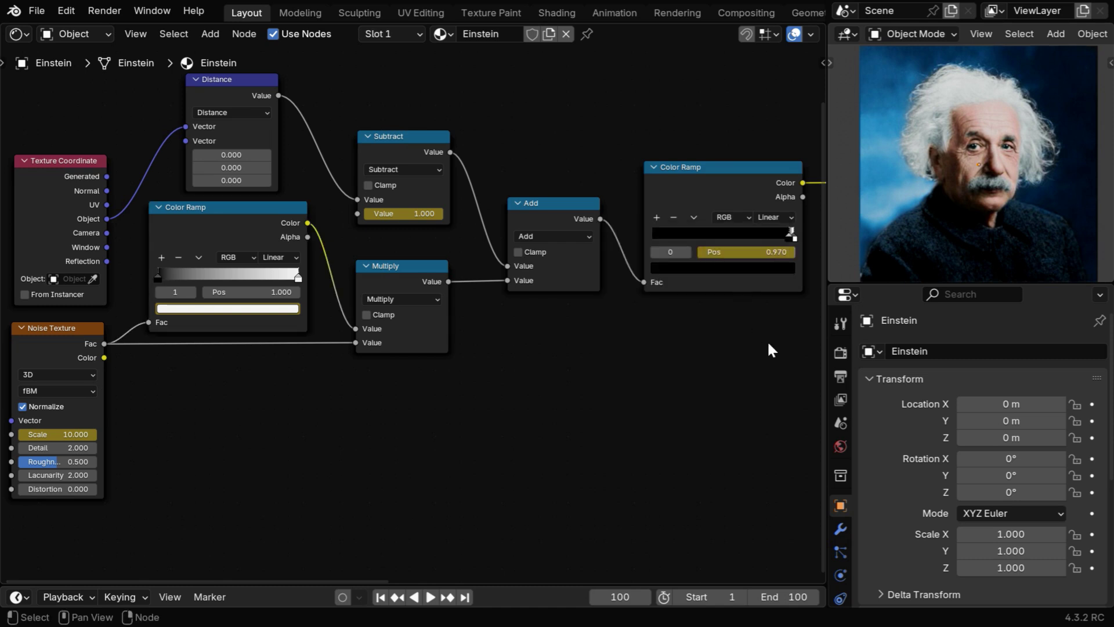
{"action": "middle_click_drag", "start_coordinate": [771, 348], "coordinate": [115, 372]}
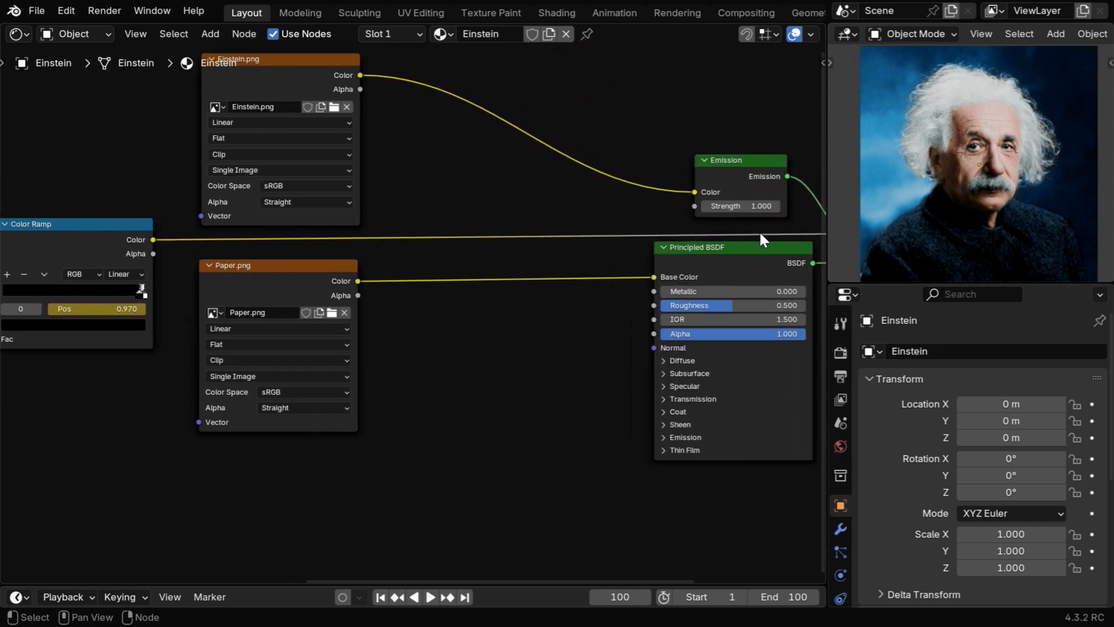
Replay the burn animation from frame 1 and stop at frame 32, Einstein partly revealed
{"action": "middle_click_drag", "start_coordinate": [791, 244], "coordinate": [646, 248]}
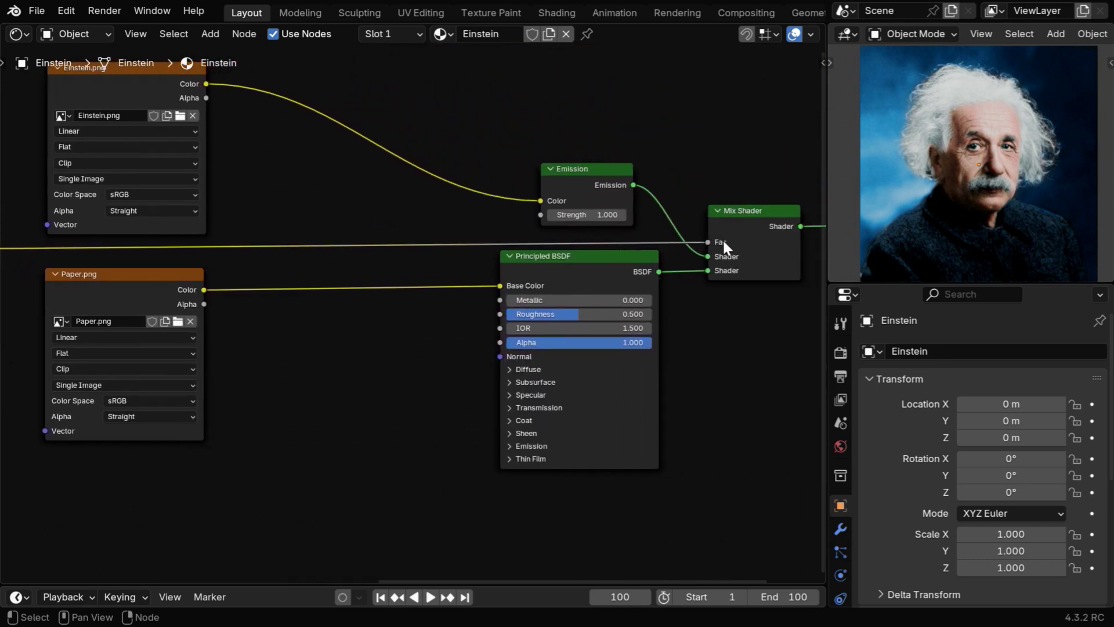
{"action": "middle_click_drag", "start_coordinate": [517, 357], "coordinate": [670, 355]}
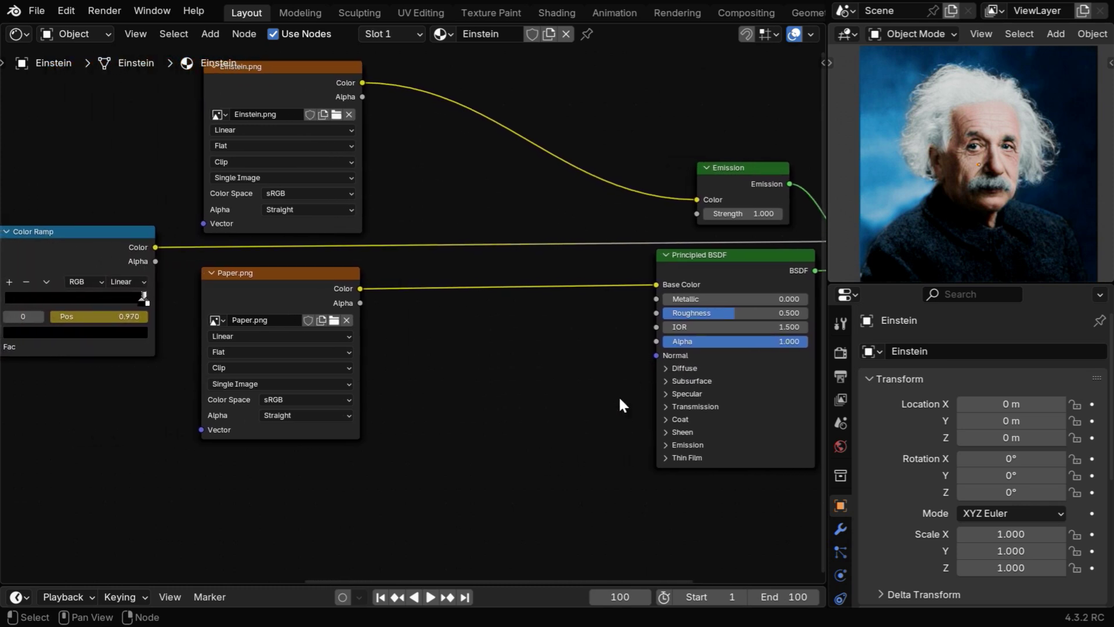
{"action": "left_click", "coordinate": [380, 597]}
{"action": "left_click", "coordinate": [430, 597]}
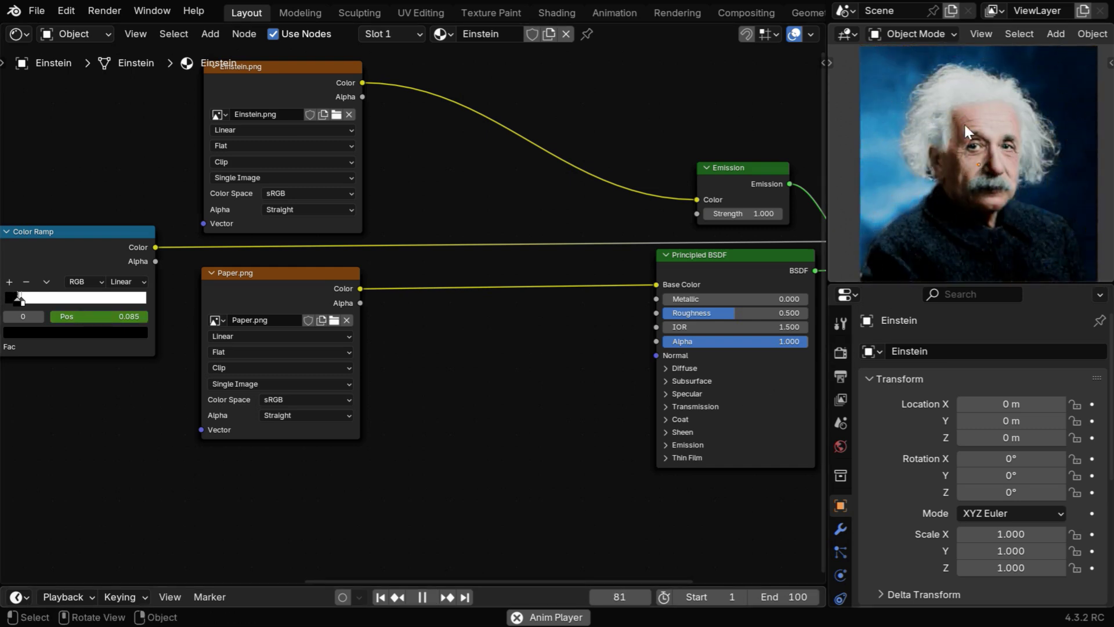
{"action": "key", "text": "space"}
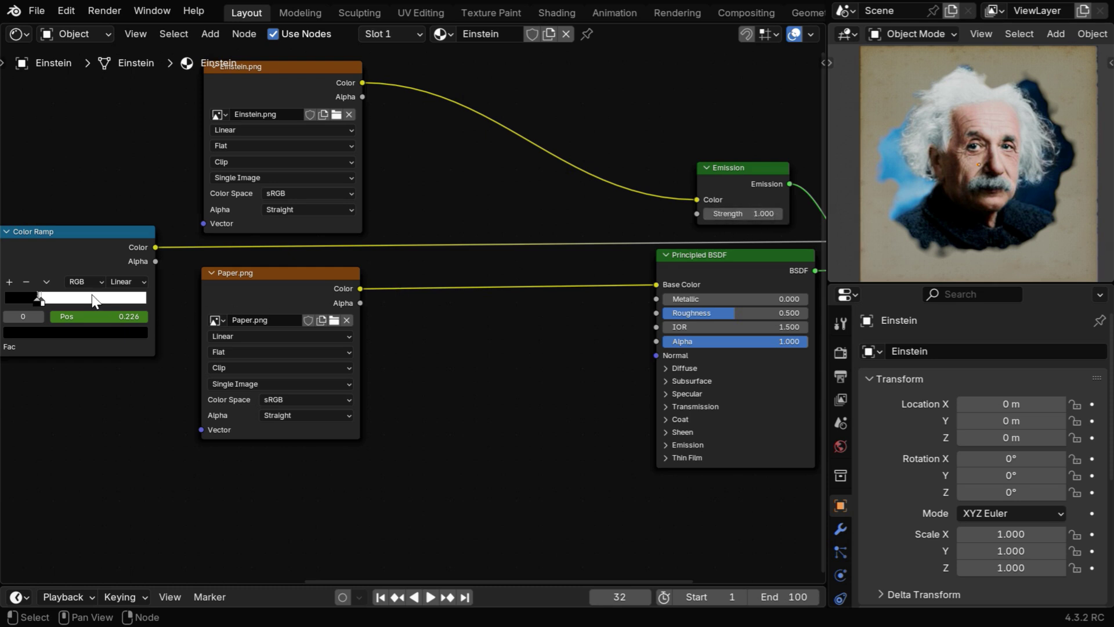
Duplicate the hole-mask Color Ramp, feed it the mask, and drive Emission Strength with it
{"action": "left_click", "coordinate": [91, 236]}
{"action": "key", "text": "shift+d"}
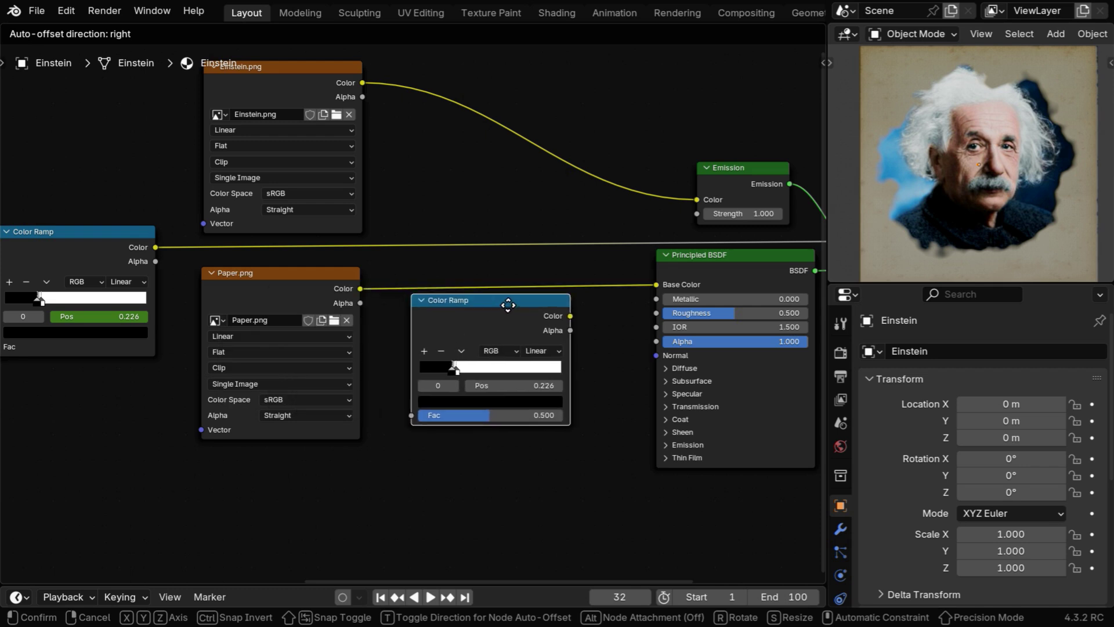
{"action": "left_click", "coordinate": [522, 316]}
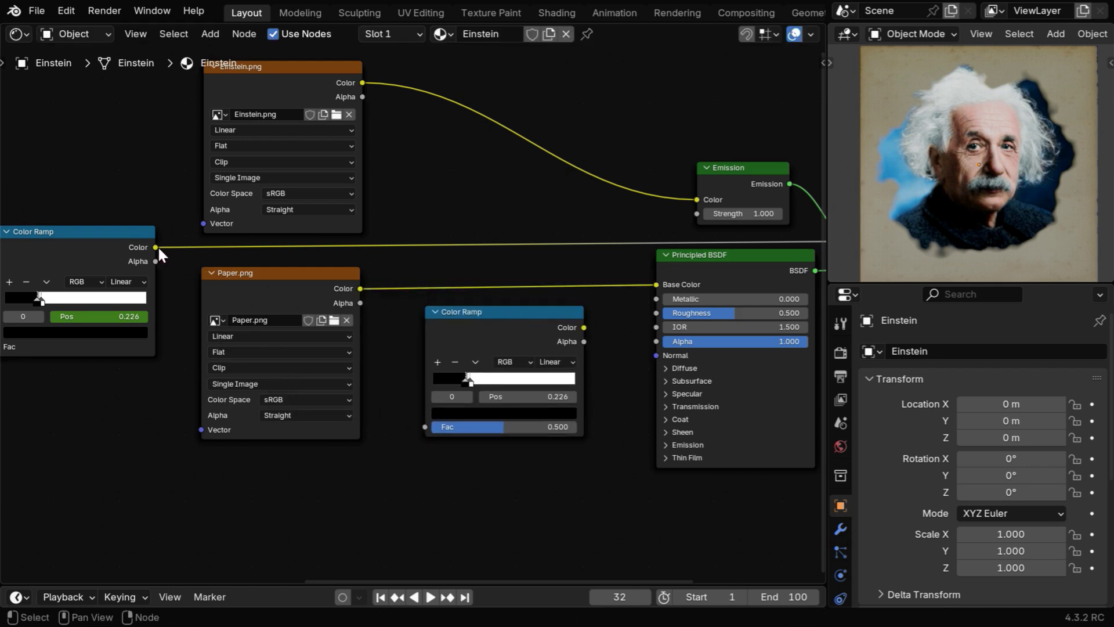
{"action": "left_click_drag", "start_coordinate": [157, 247], "coordinate": [426, 425]}
{"action": "left_click_drag", "start_coordinate": [584, 327], "coordinate": [691, 214]}
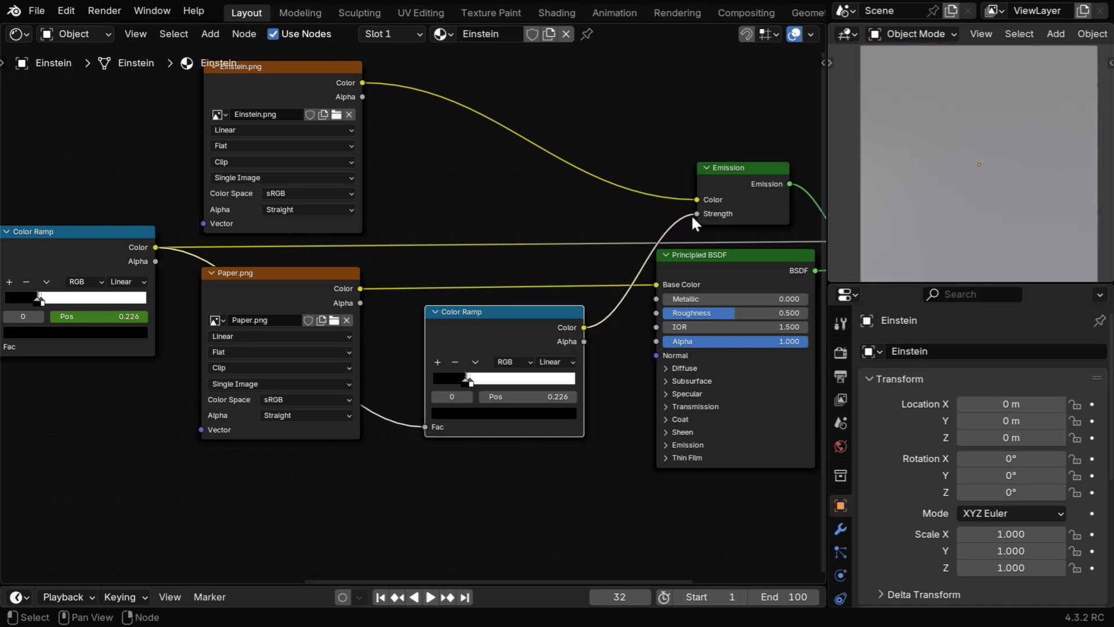
Narrow the new ramp's stops to a thin band, setting the stop position to 0.01
{"action": "left_click", "coordinate": [472, 384]}
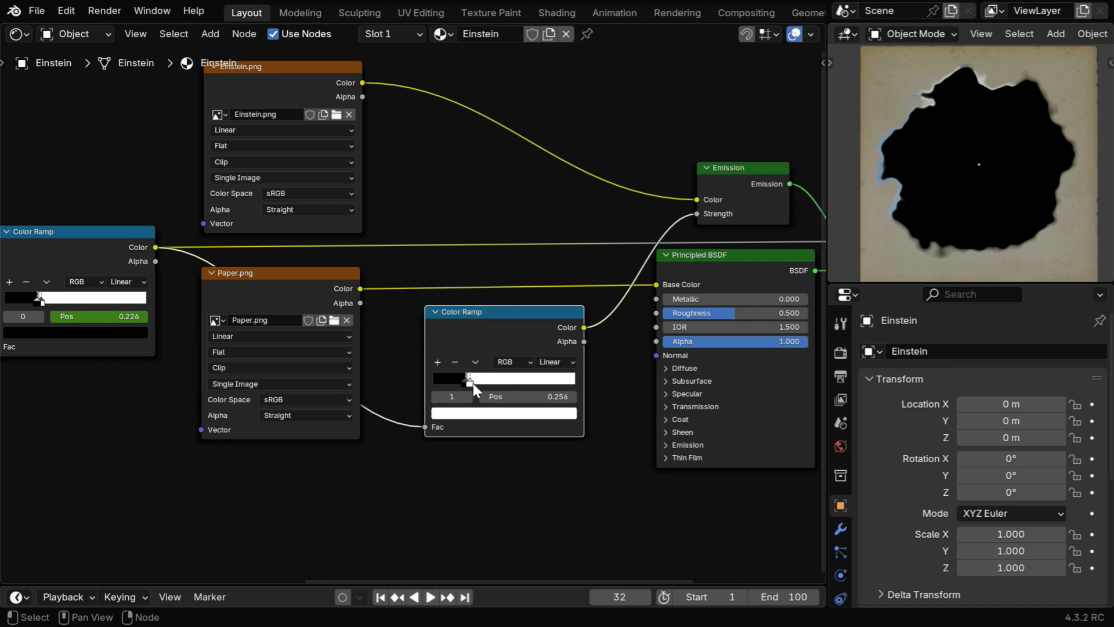
{"action": "left_click_drag", "start_coordinate": [473, 383], "coordinate": [430, 381]}
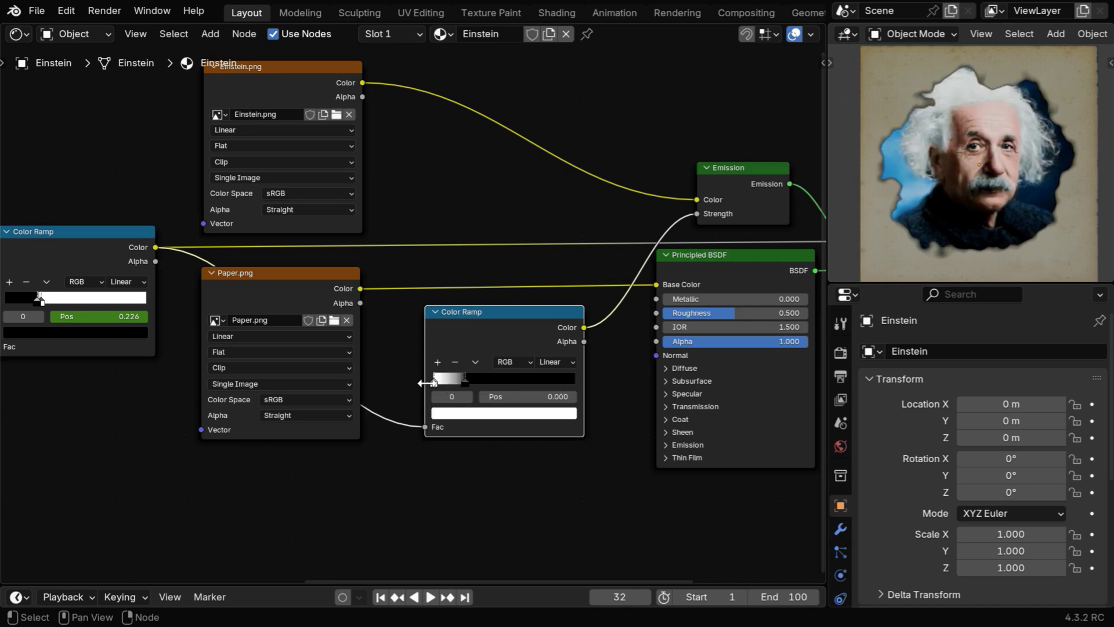
{"action": "left_click_drag", "start_coordinate": [464, 381], "coordinate": [437, 378]}
{"action": "left_click", "coordinate": [544, 400]}
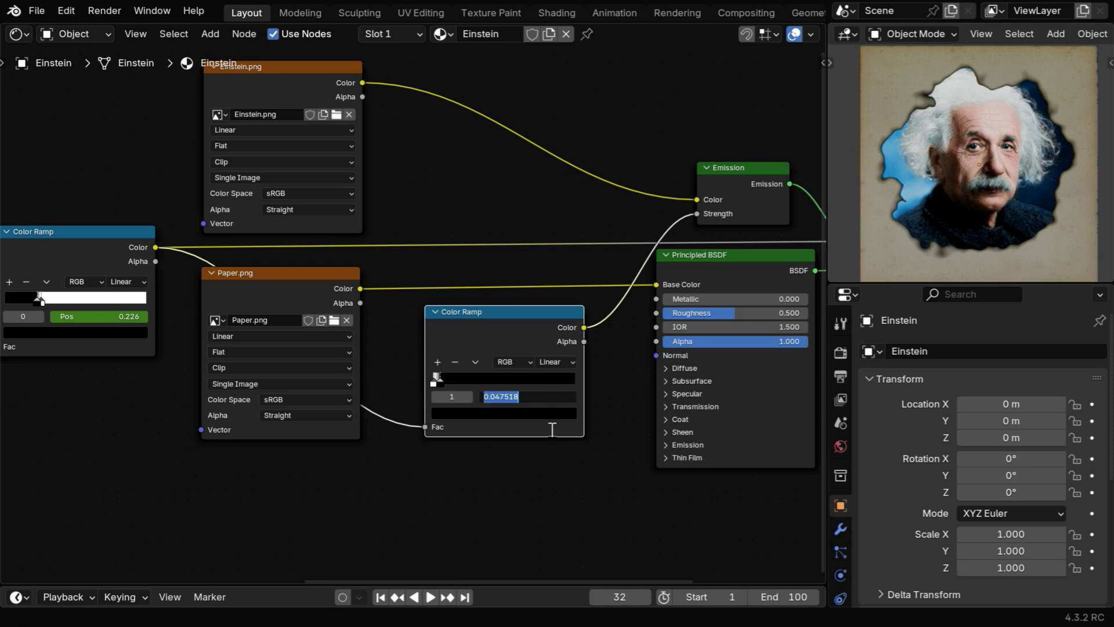
{"action": "key", "text": "BackSpace"}
{"action": "key", "text": "Return"}
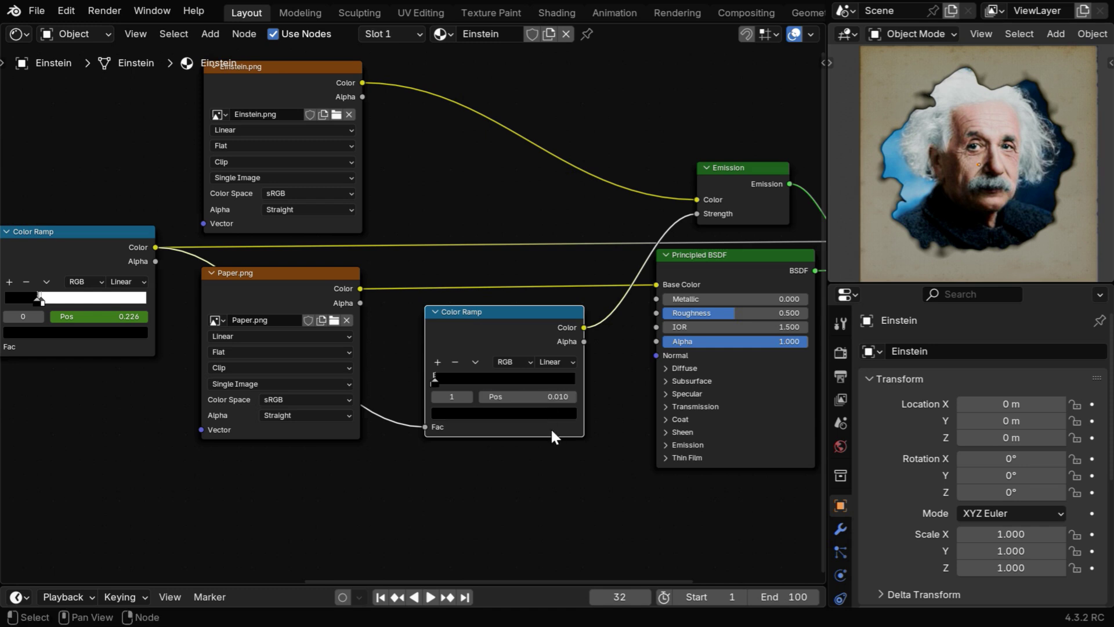
{"action": "left_click", "coordinate": [384, 601]}
Play the glowing-edge burn animation, stopping at frame 39 with Einstein largely revealed
{"action": "left_click", "coordinate": [430, 596]}
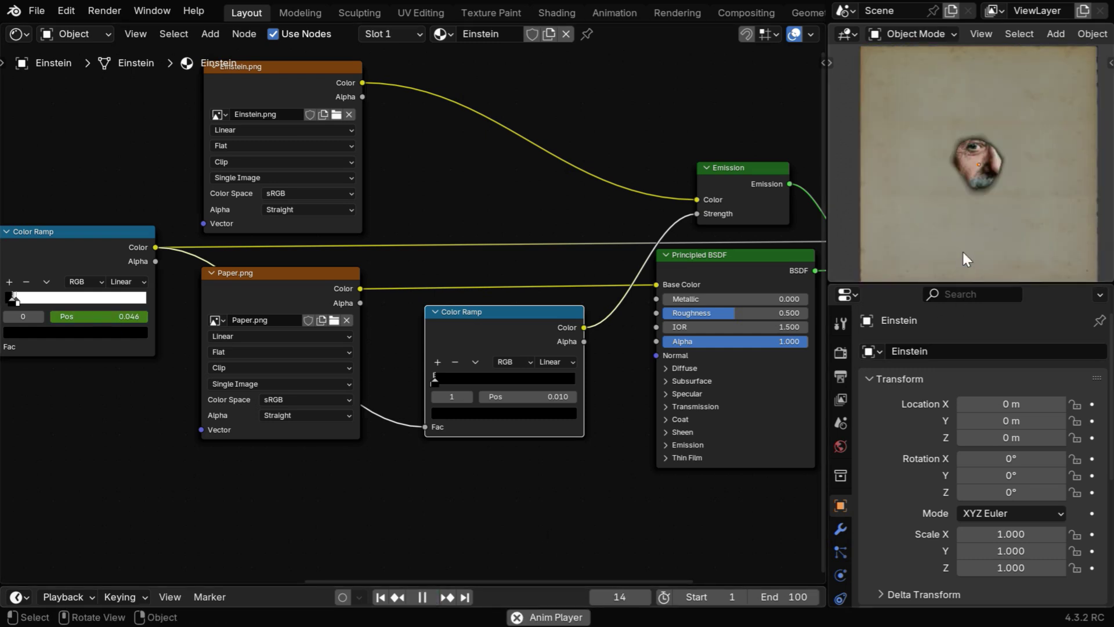
{"action": "key", "text": "space"}
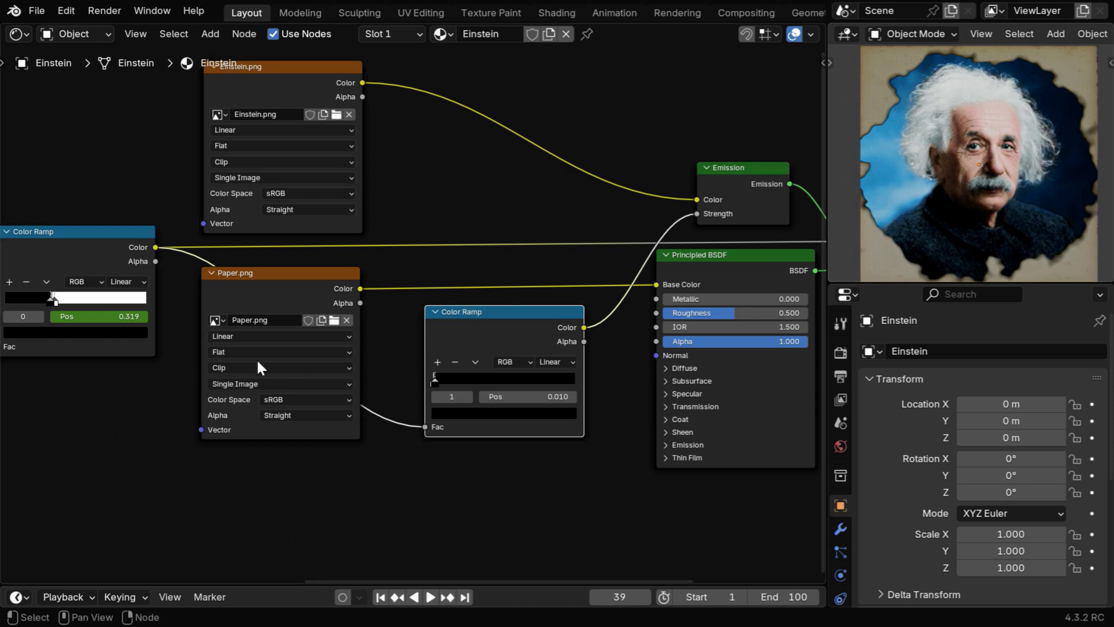
{"action": "middle_click_drag", "start_coordinate": [122, 398], "coordinate": [751, 397]}
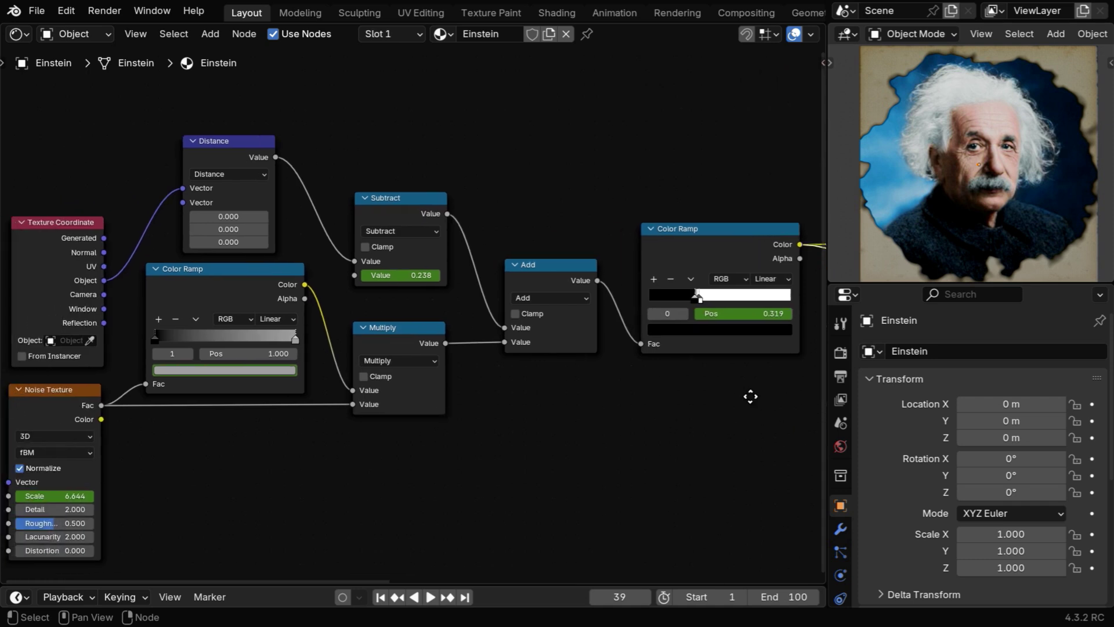